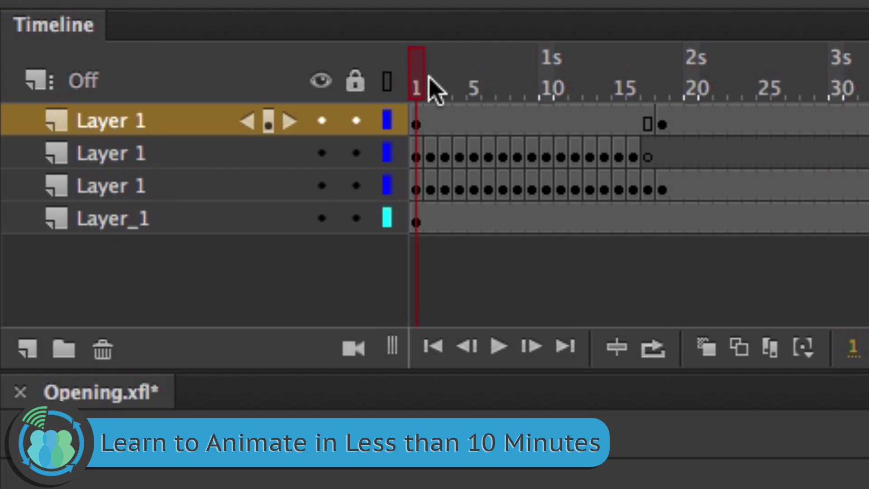
# - Scrub through the Opening animation to preview the clouds and sun, undoing an accidental sun move
pyautogui.moveTo(413, 75); pyautogui.dragTo(487, 91)
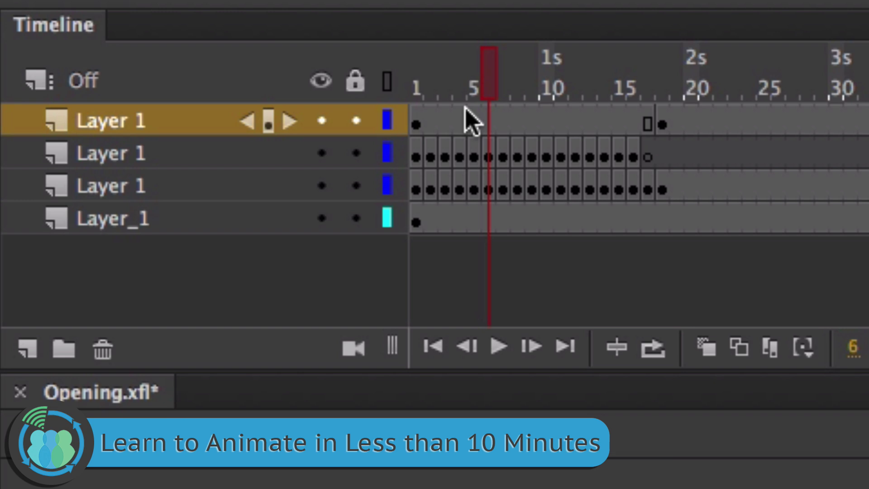
pyautogui.moveTo(471, 120); pyautogui.dragTo(413, 116)
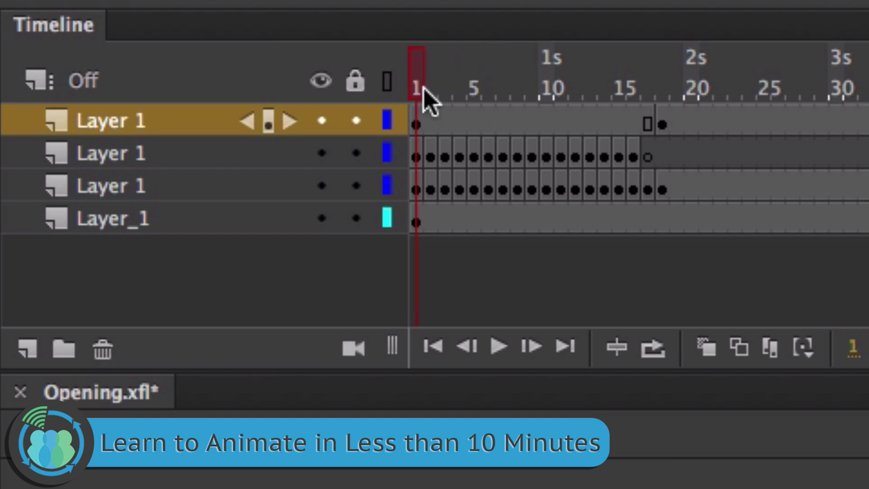
pyautogui.moveTo(429, 76); pyautogui.dragTo(483, 78)
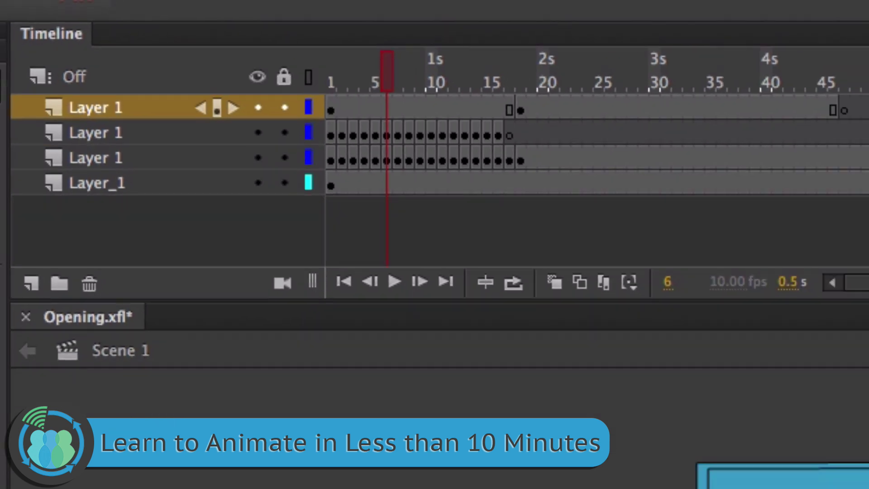
pyautogui.moveTo(632, 346); pyautogui.dragTo(657, 359)
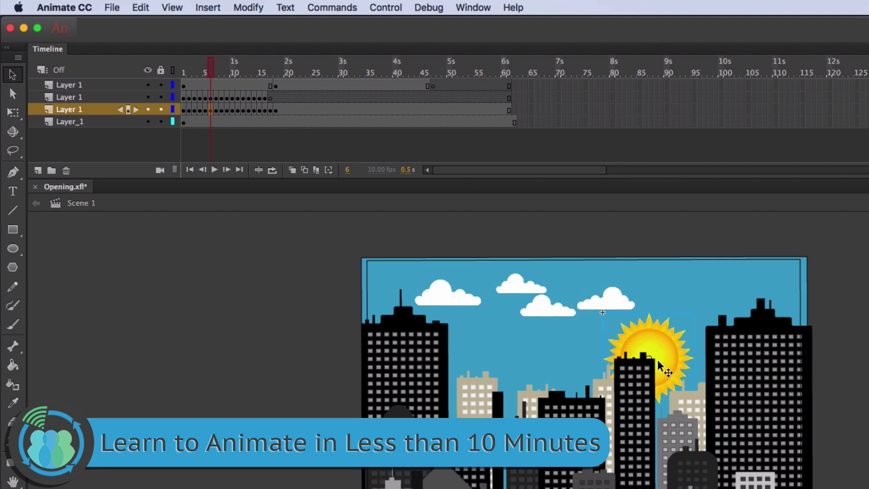
pyautogui.press('super+z')
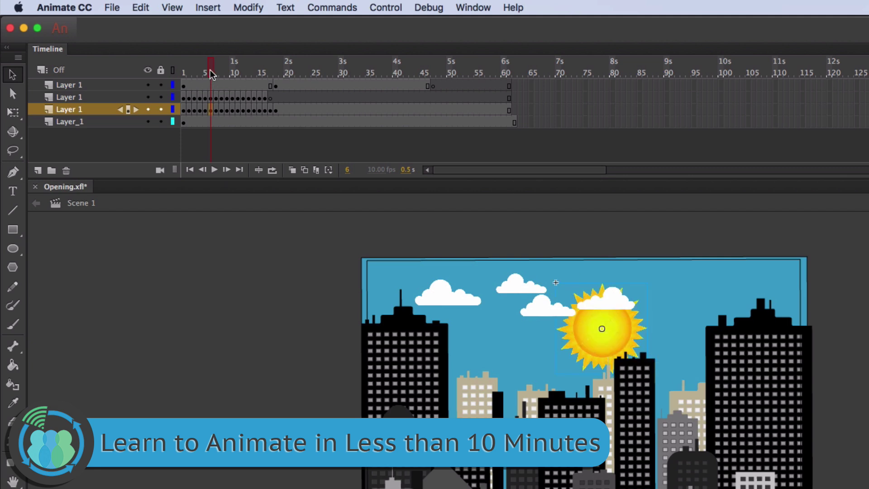
pyautogui.moveTo(211, 74); pyautogui.dragTo(184, 82)
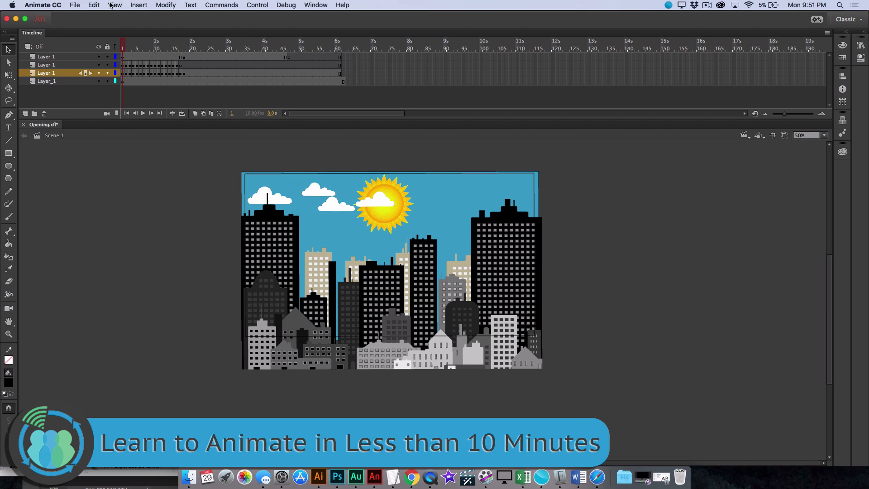
# - Create a new 1280×720 ActionScript 3.0 document
pyautogui.click(75, 5)
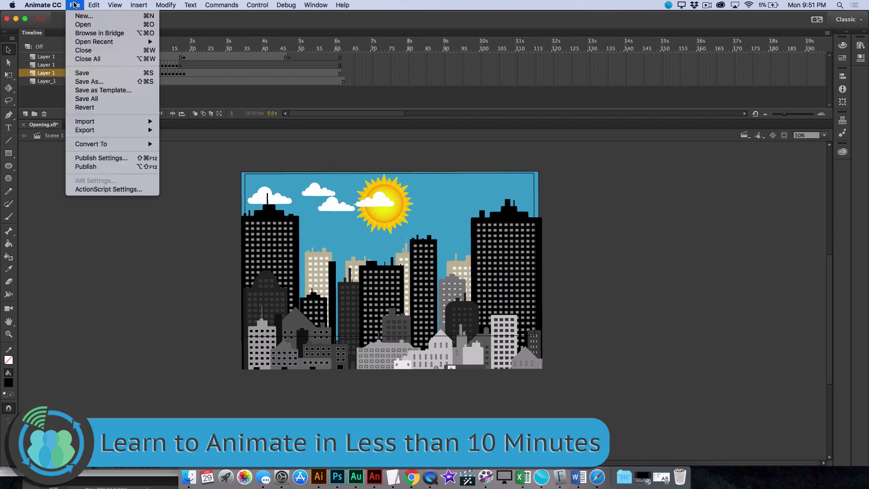
pyautogui.click(84, 17)
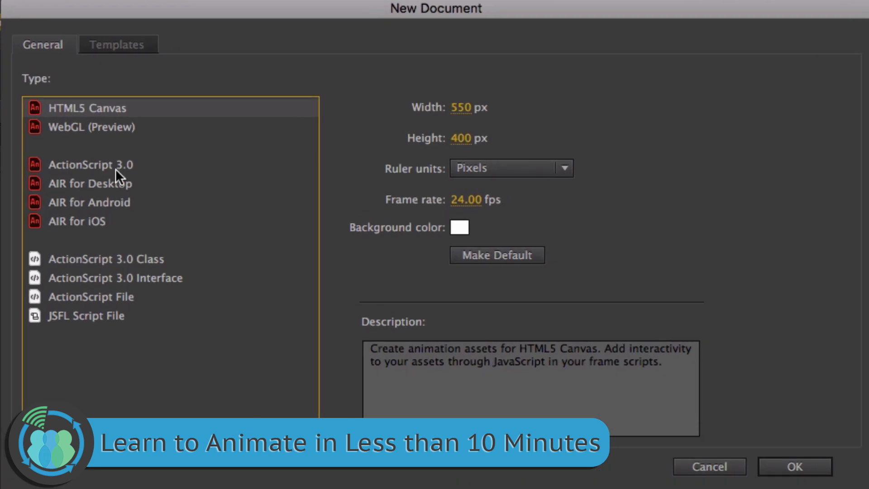
pyautogui.click(91, 170)
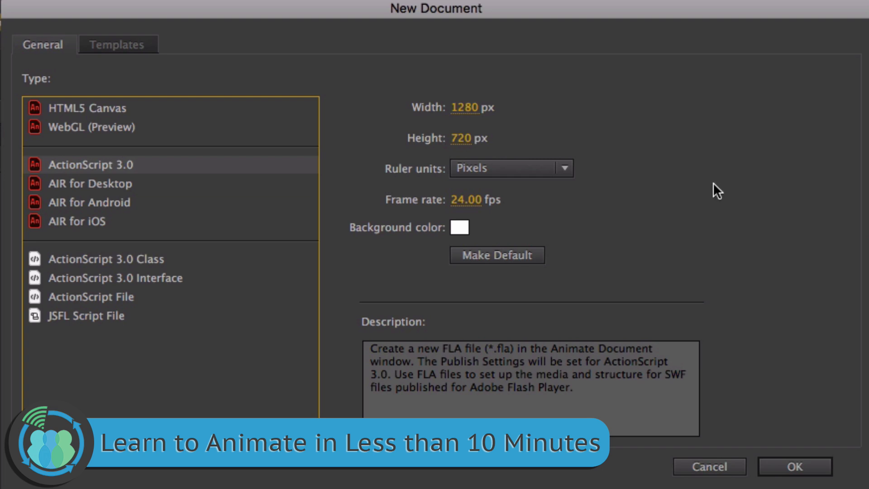
pyautogui.click(805, 471)
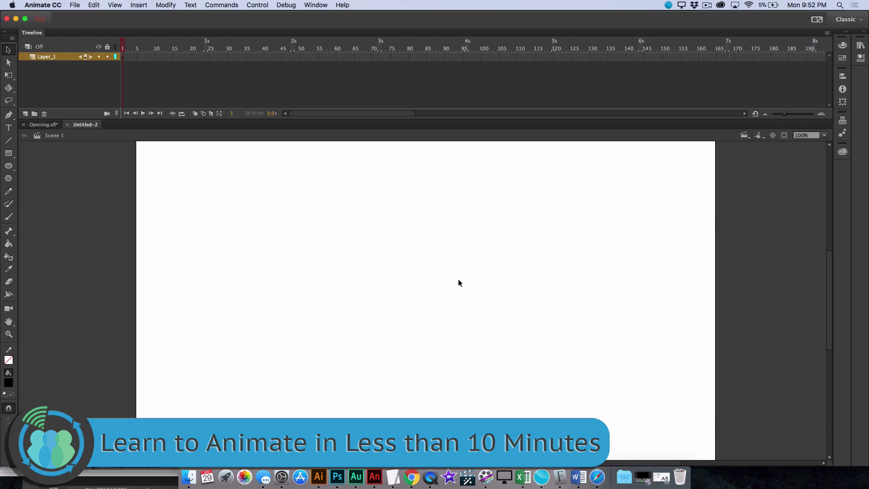
# - Zoom the blank Untitled-2 stage to 50%, then enter 75 to view it at 75%
pyautogui.scroll(2, 457, 276)
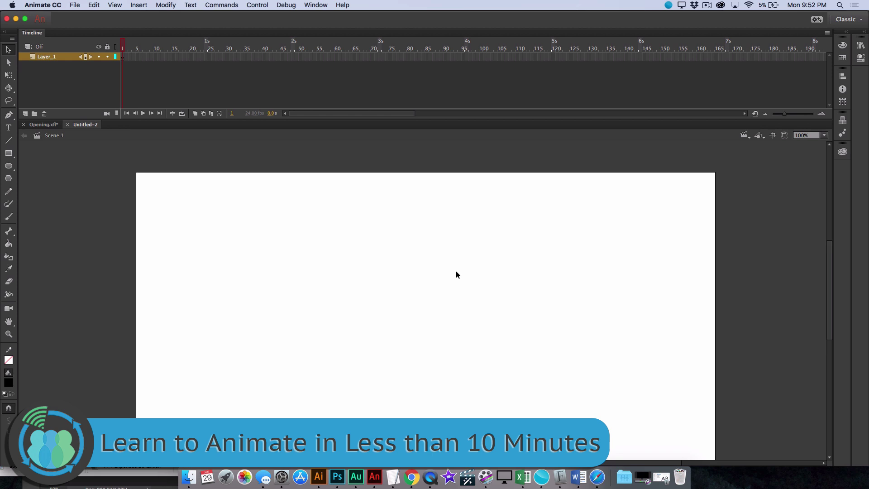
pyautogui.scroll(-2, 456, 274)
pyautogui.scroll(2, 456, 274)
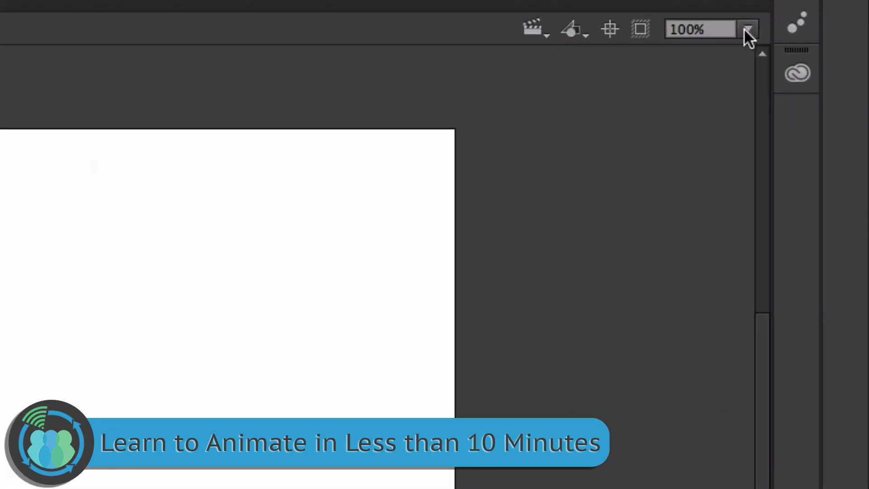
pyautogui.click(745, 30)
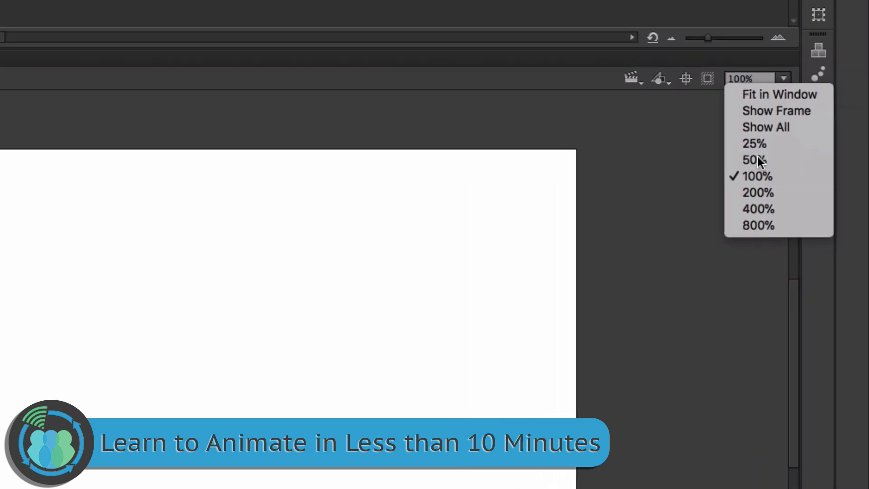
pyautogui.click(755, 160)
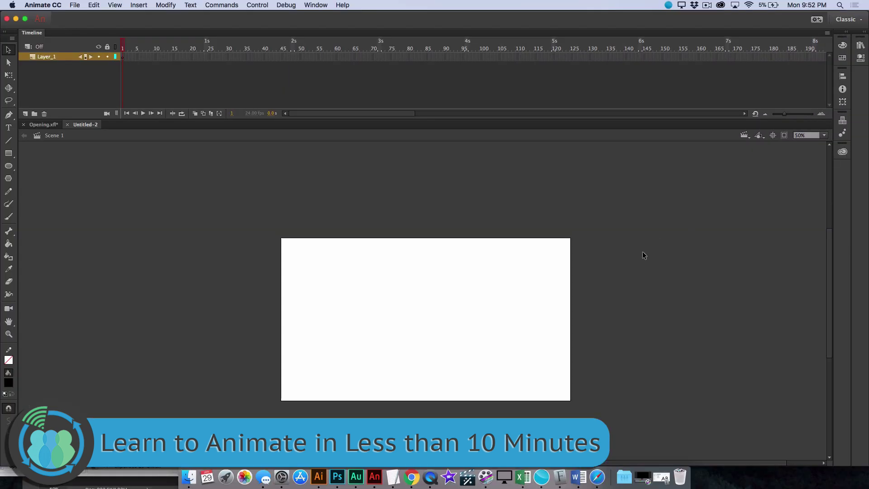
pyautogui.scroll(2, 642, 252)
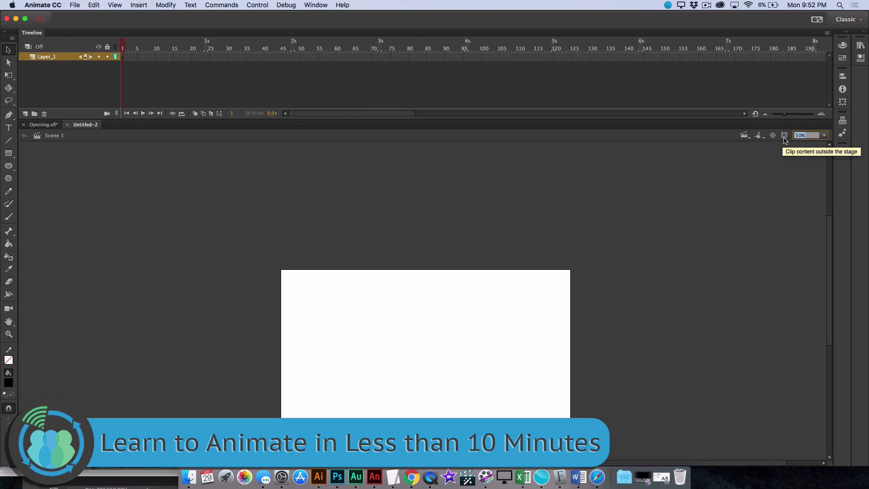
pyautogui.write('75')
pyautogui.press('Return')
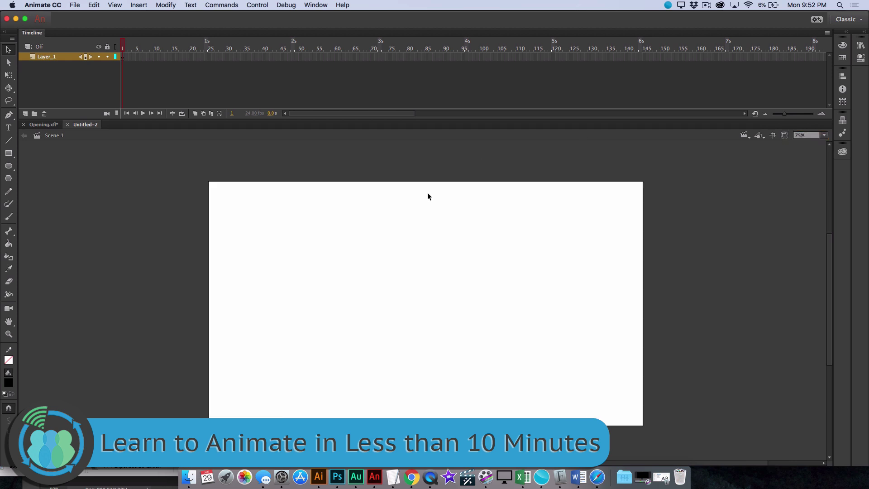
# - Cut the city buildings artwork out of the Opening scene
pyautogui.click(44, 126)
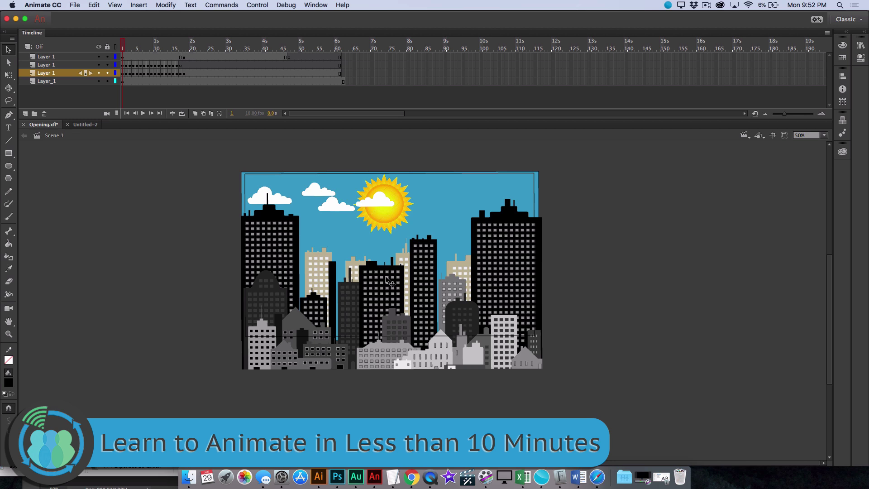
pyautogui.moveTo(404, 293); pyautogui.dragTo(388, 329)
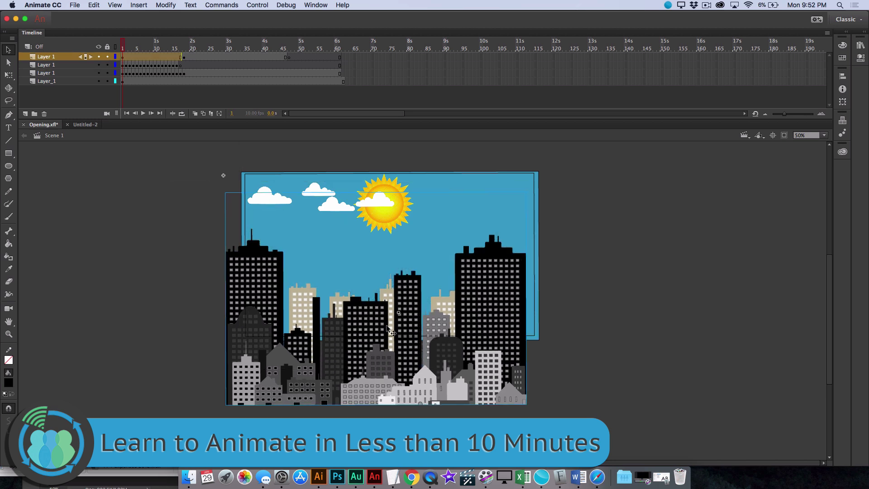
pyautogui.press('Delete')
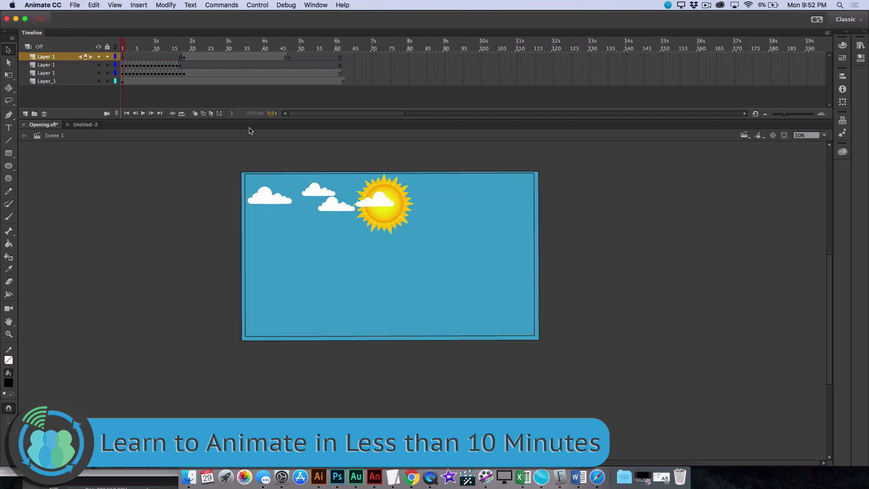
# - In Untitled-2, rename Layer_1 to Skyline and paste the buildings onto it
pyautogui.click(75, 126)
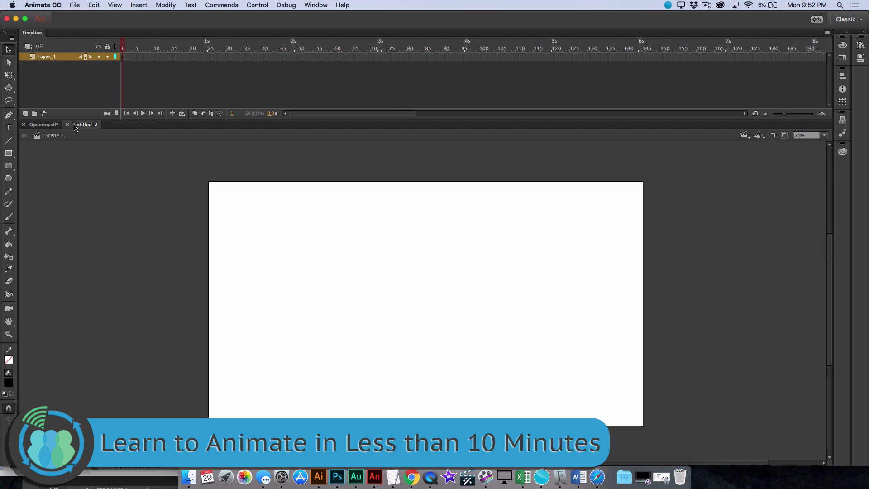
pyautogui.doubleClick(47, 57)
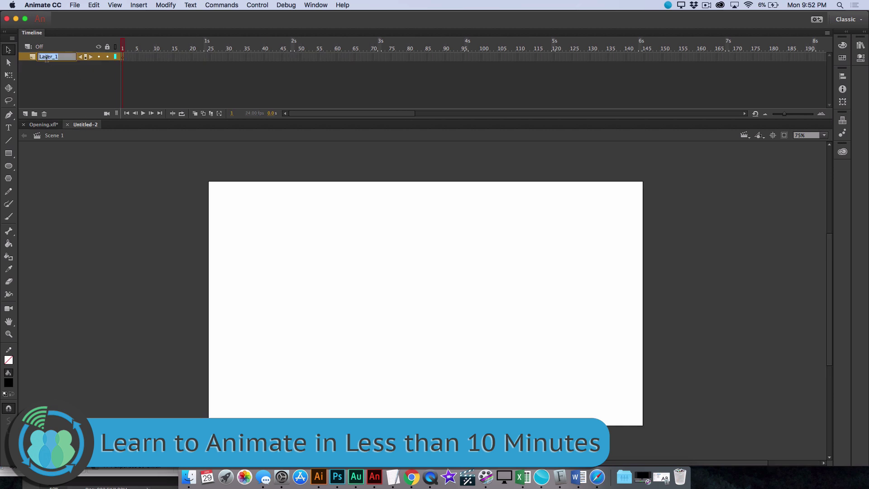
pyautogui.write('Skyline')
pyautogui.press('Return')
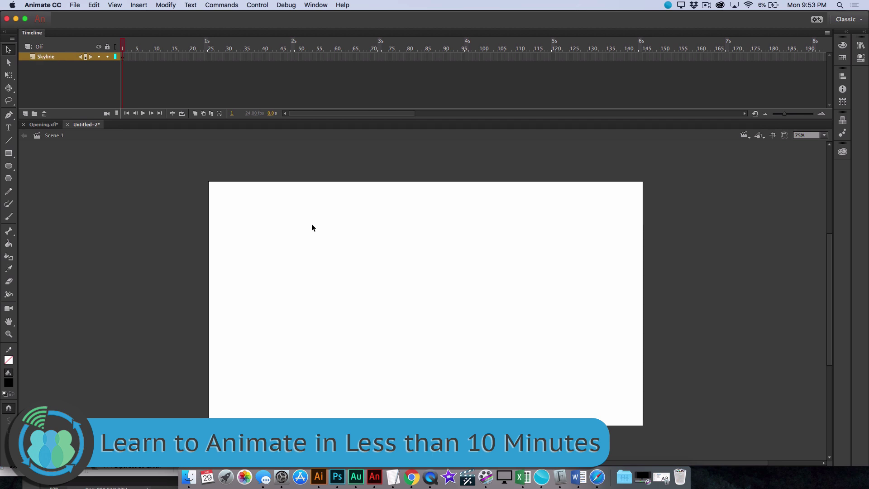
pyautogui.press('super+v')
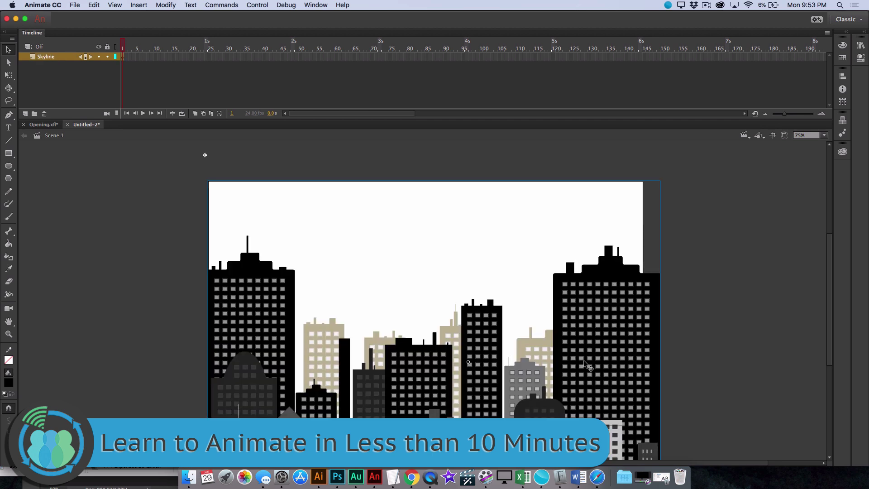
pyautogui.scroll(3, 589, 366)
pyautogui.hscroll(-4, 588, 367)
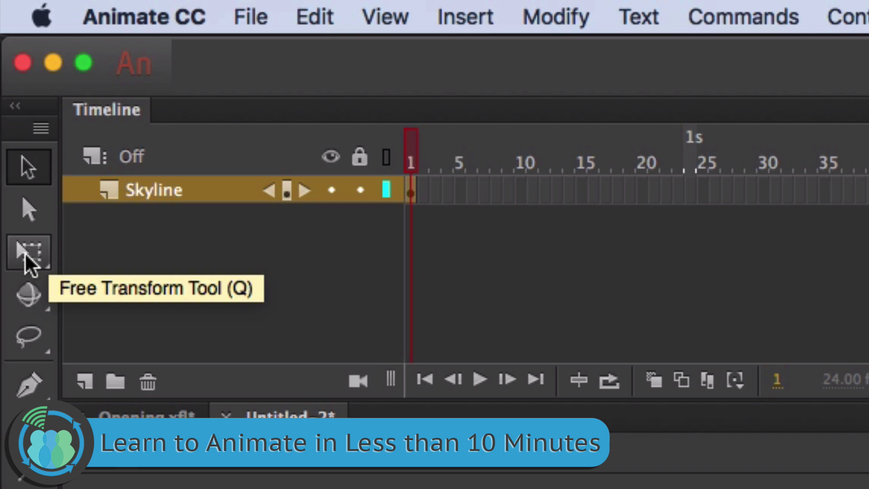
# - Scale and shift the skyline with Free Transform until it spans the stage width
pyautogui.click(26, 254)
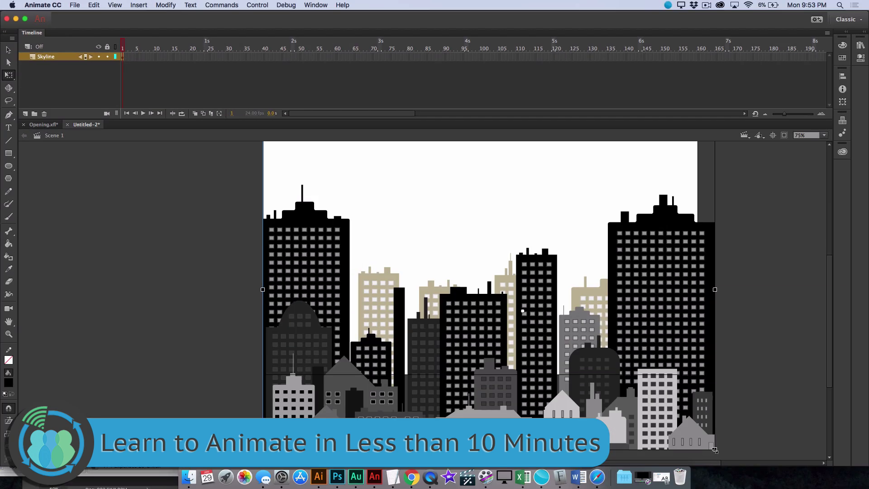
pyautogui.moveTo(714, 449)
pyautogui.mouseDown()
pyautogui.moveTo(627, 386)
pyautogui.moveTo(725, 450)
pyautogui.moveTo(711, 441)
pyautogui.mouseUp()
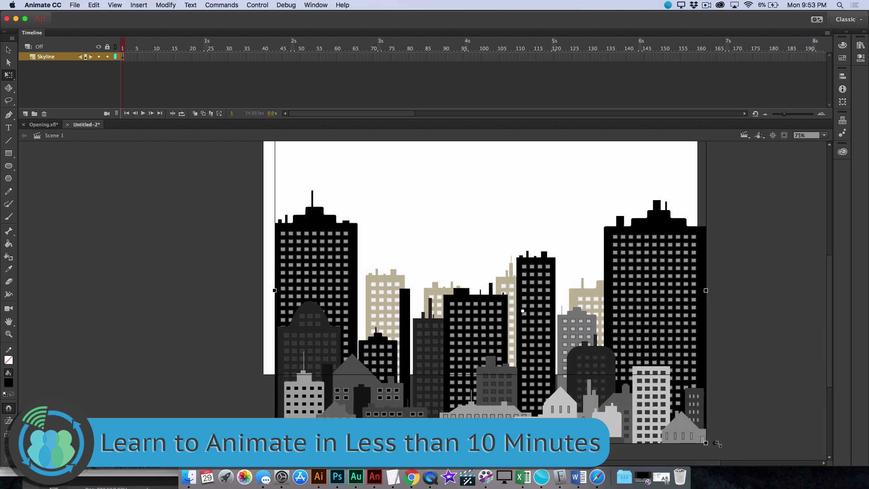
pyautogui.moveTo(678, 393); pyautogui.dragTo(659, 384)
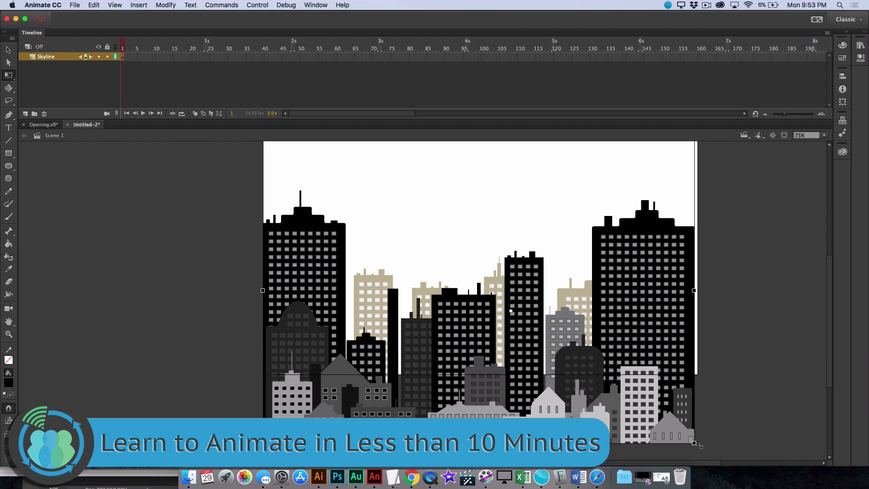
pyautogui.moveTo(700, 447); pyautogui.dragTo(703, 449)
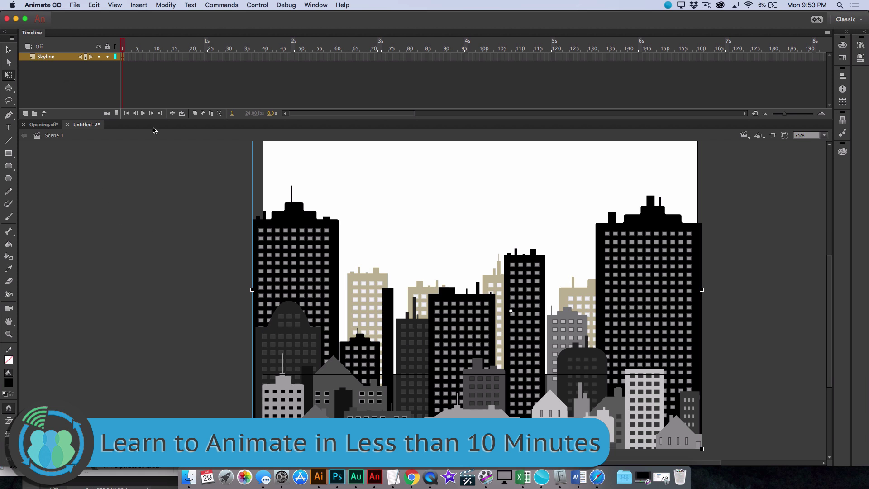
# - Cut the blue sky rectangle from Opening and paste it into Untitled-2
pyautogui.click(41, 125)
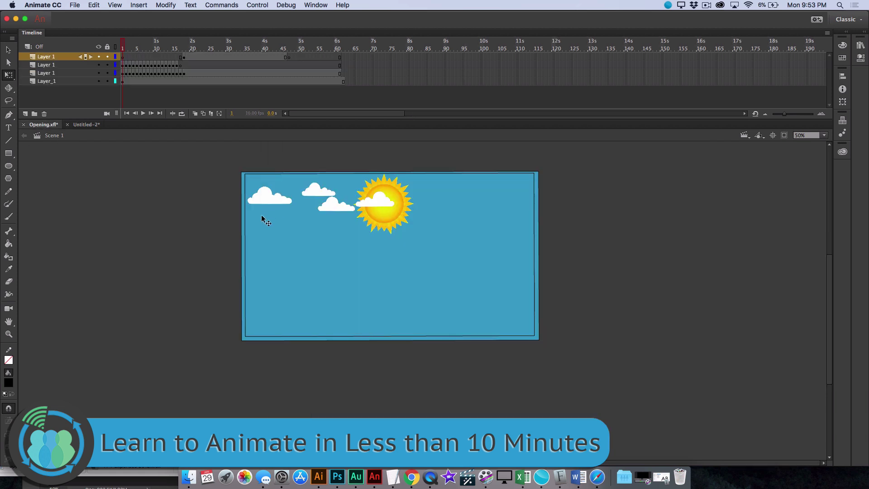
pyautogui.moveTo(471, 276); pyautogui.dragTo(460, 352)
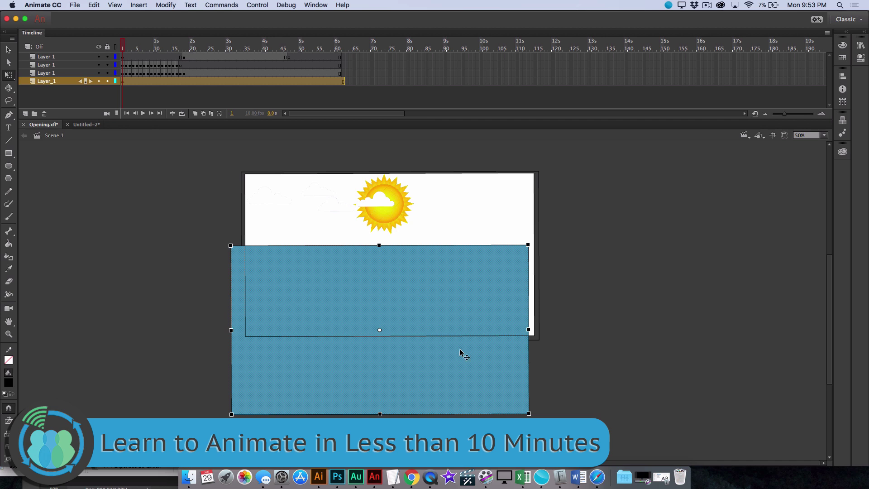
pyautogui.press('Delete')
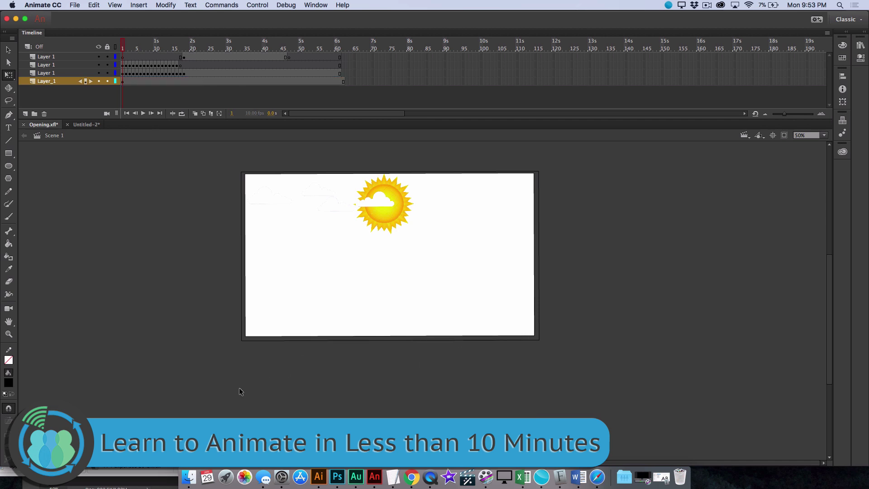
pyautogui.click(85, 125)
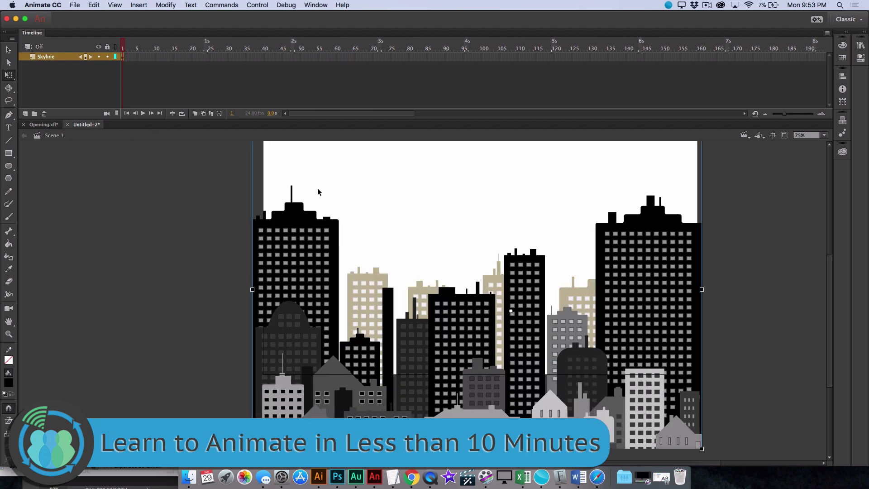
pyautogui.hotkey('ctrl', 'v')
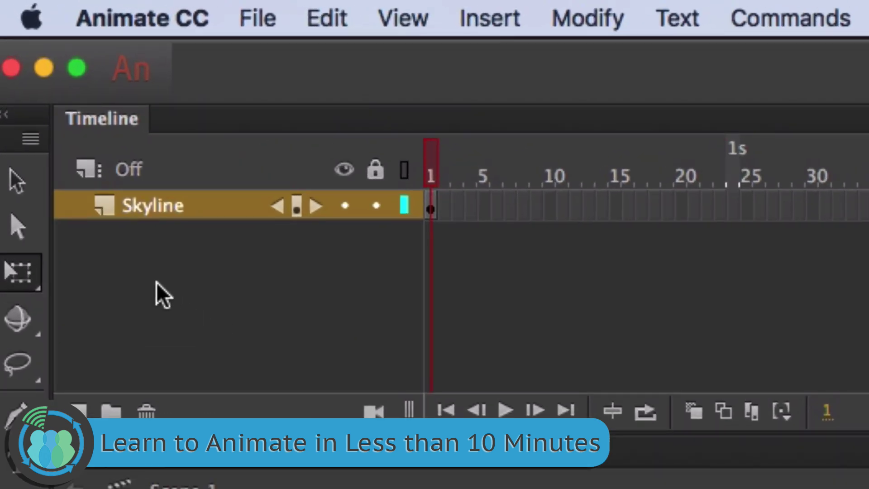
# - Add a new layer named Sky and move it beneath Skyline
pyautogui.rightClick(71, 209)
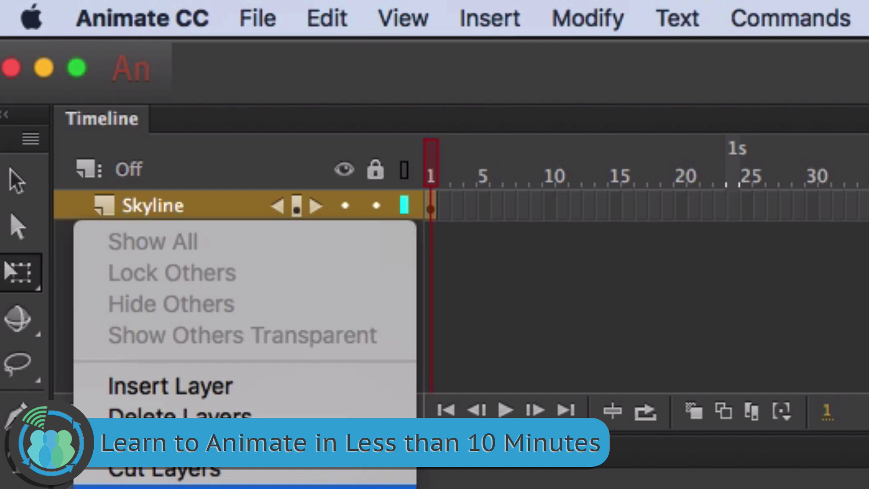
pyautogui.click(235, 389)
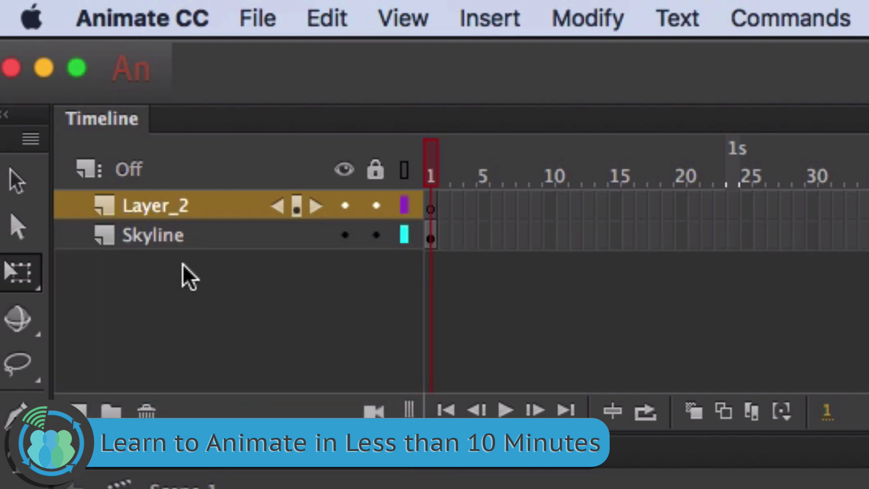
pyautogui.doubleClick(170, 213)
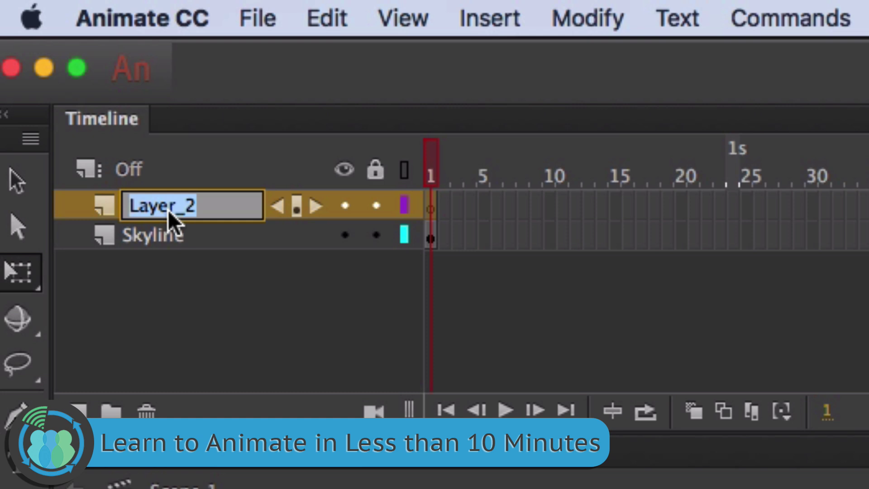
pyautogui.write('Sky')
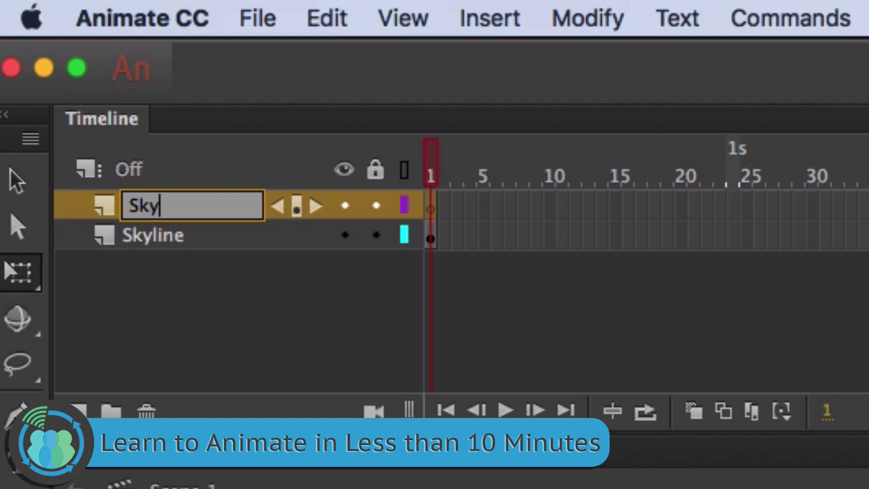
pyautogui.press('Return')
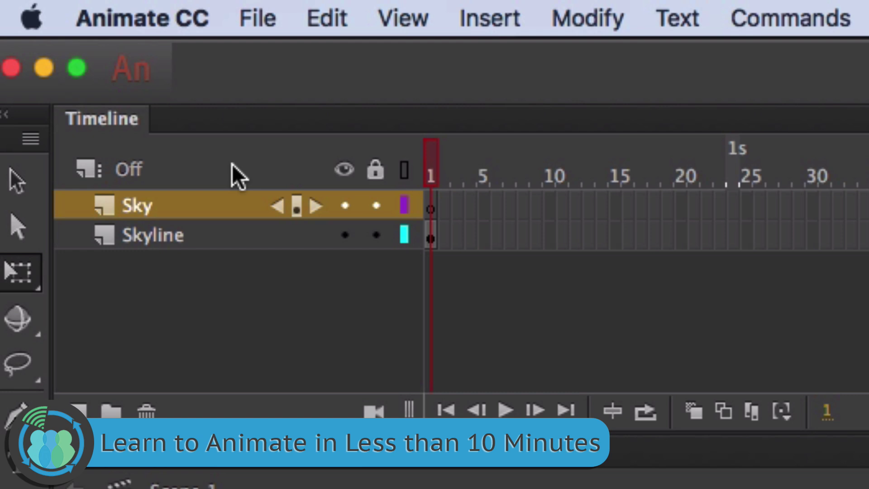
pyautogui.moveTo(207, 205); pyautogui.dragTo(209, 262)
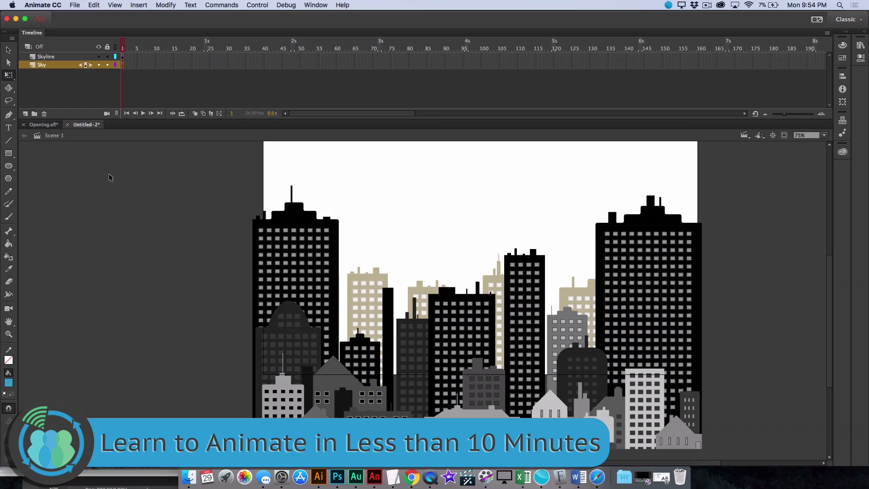
# - Paste the sky in place on the Sky layer and enlarge it to cover the stage
pyautogui.press('super+shift+v')
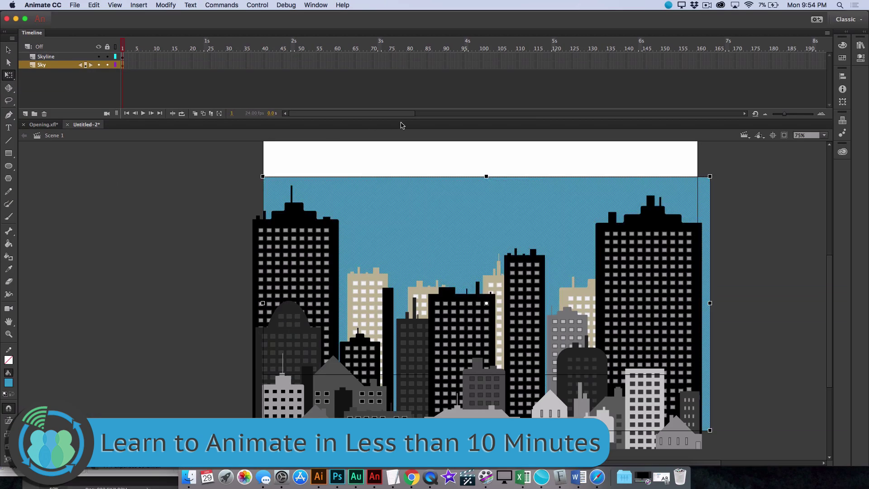
pyautogui.scroll(5, 308, 194)
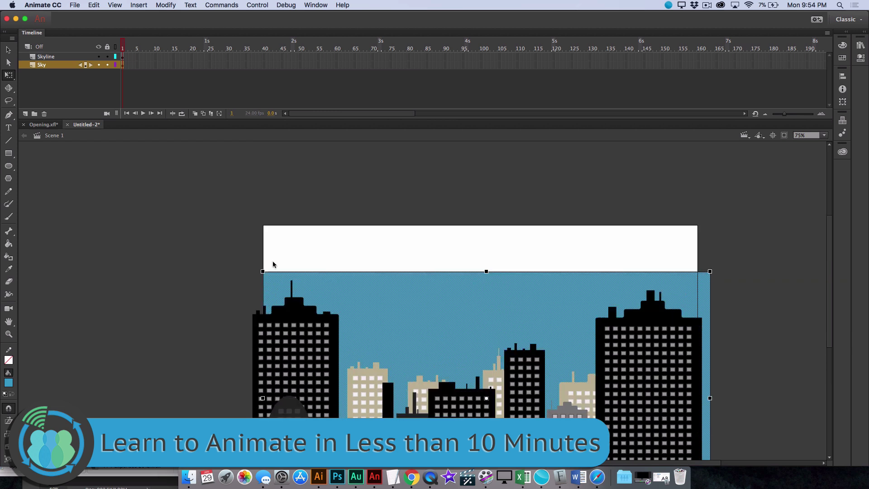
pyautogui.moveTo(256, 264); pyautogui.dragTo(148, 162)
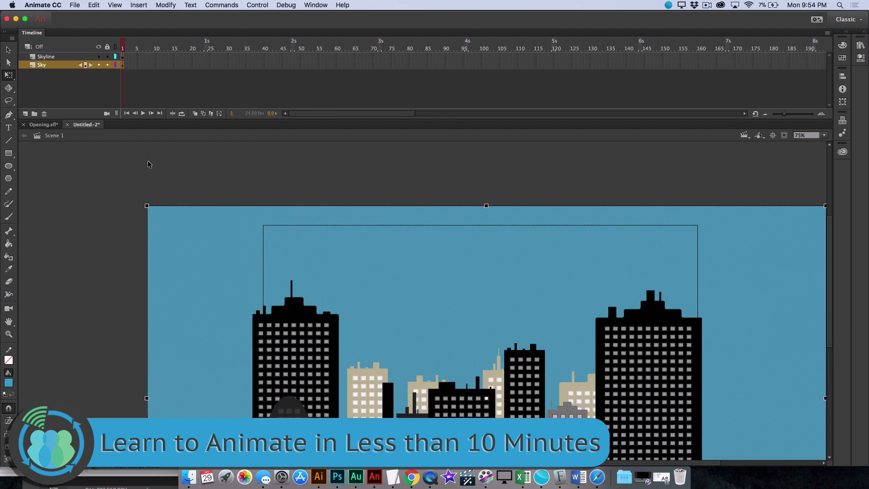
# - Insert two new layers above Skyline
pyautogui.click(25, 58)
pyautogui.rightClick(25, 57)
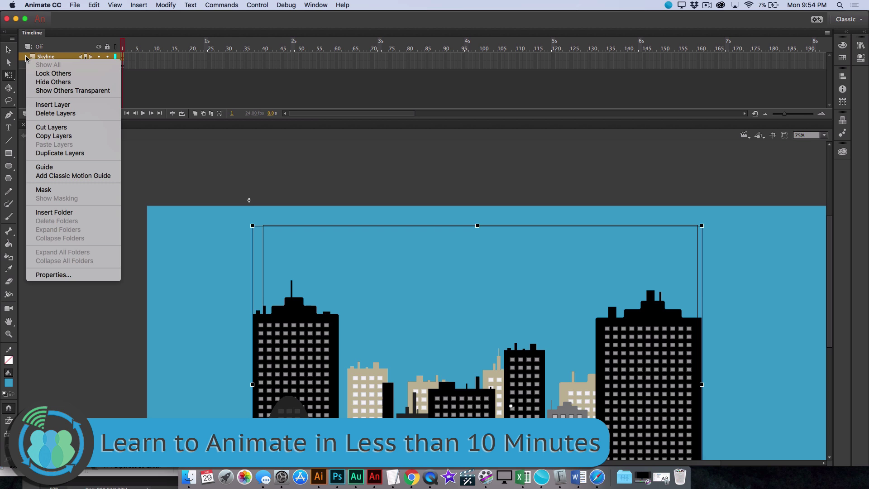
pyautogui.click(71, 105)
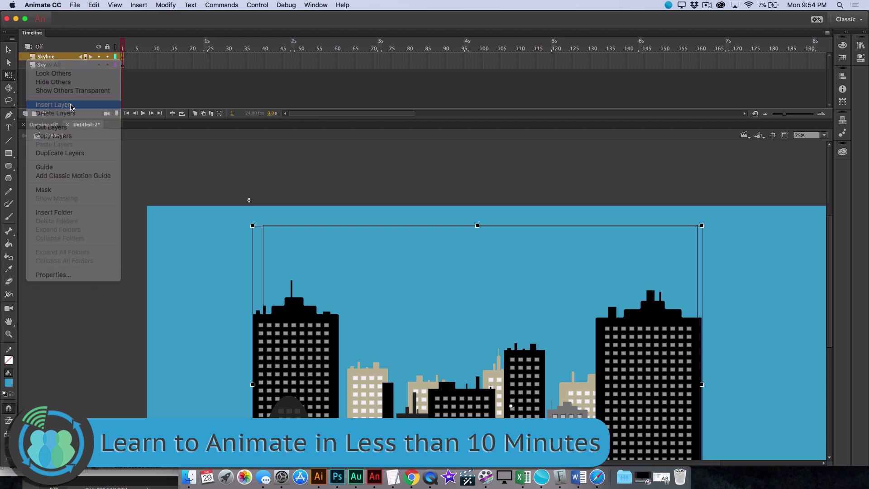
pyautogui.rightClick(26, 57)
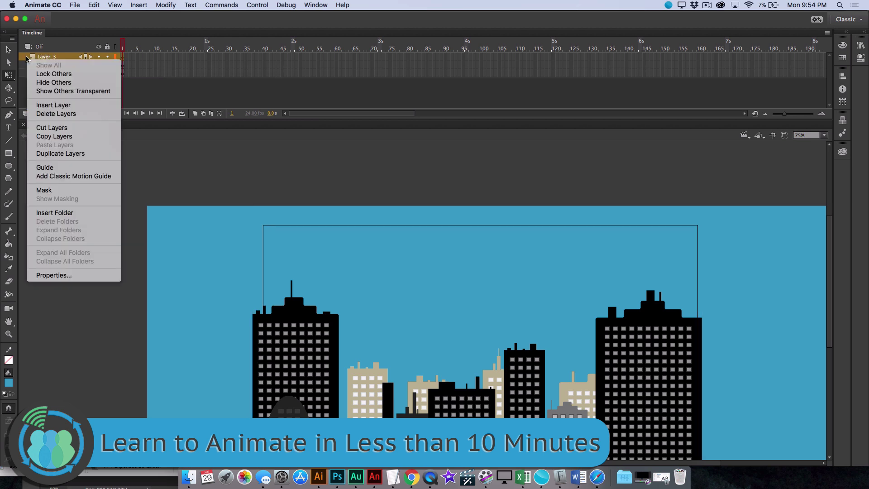
pyautogui.click(59, 104)
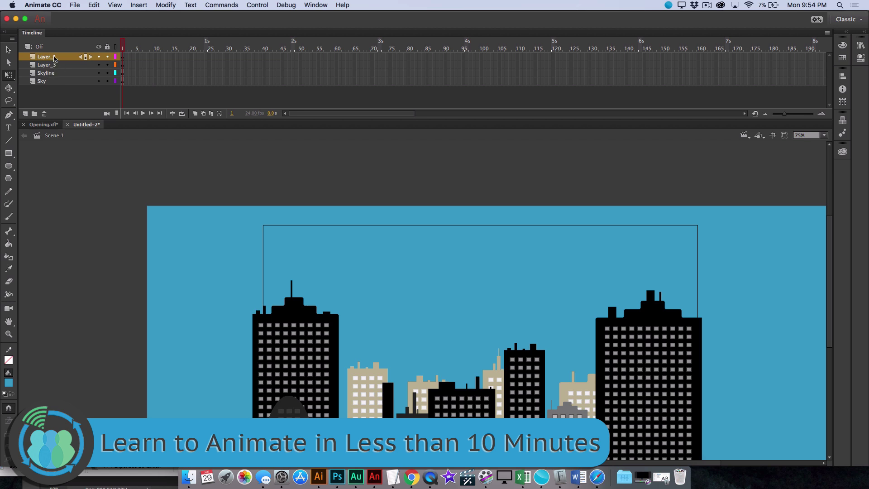
# - Rename the two new layers Cloud and Sun
pyautogui.doubleClick(53, 57)
pyautogui.write('c')
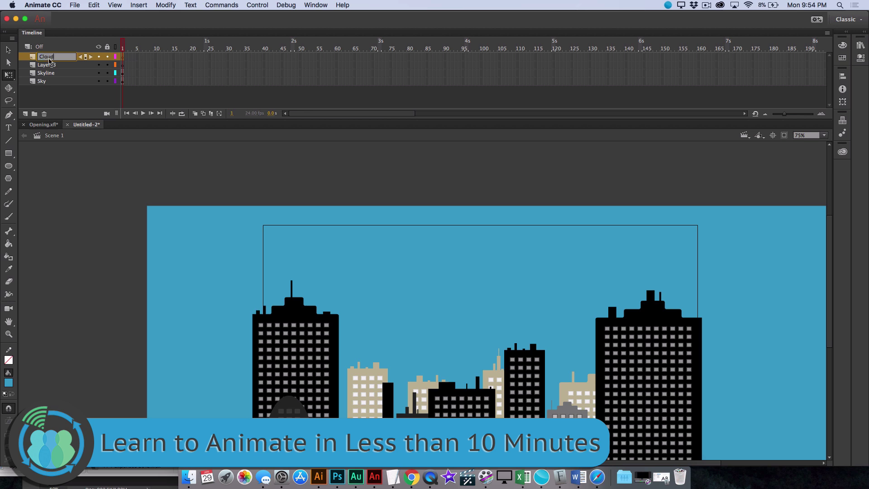
pyautogui.click(48, 65)
pyautogui.doubleClick(48, 65)
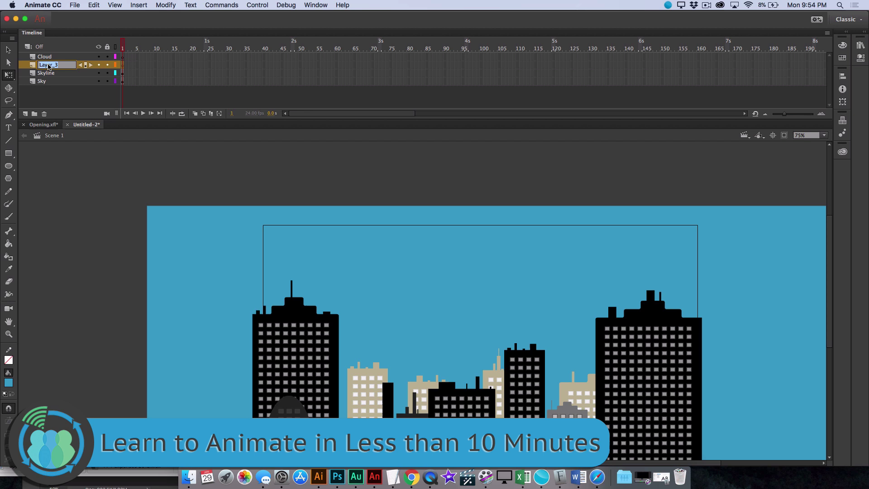
pyautogui.write('Sun')
# - Bring the cloud group from Opening onto the Cloud layer and place it above the skyline
pyautogui.click(39, 127)
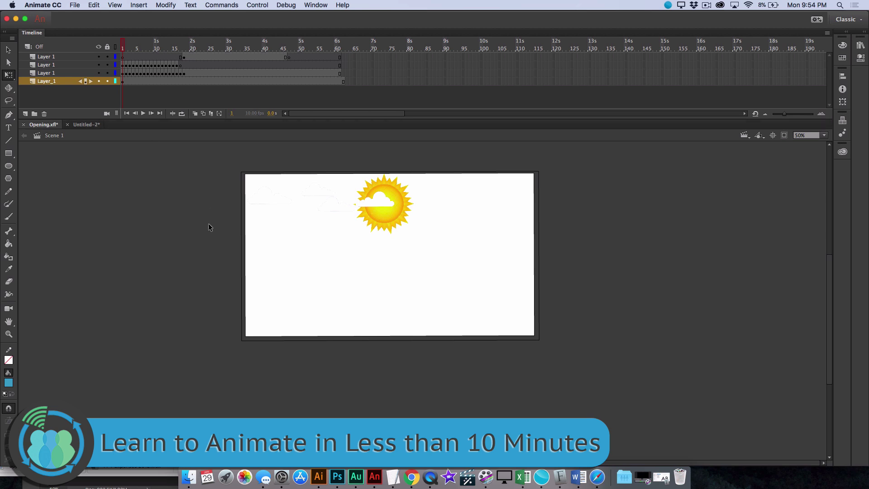
pyautogui.moveTo(392, 215); pyautogui.dragTo(407, 293)
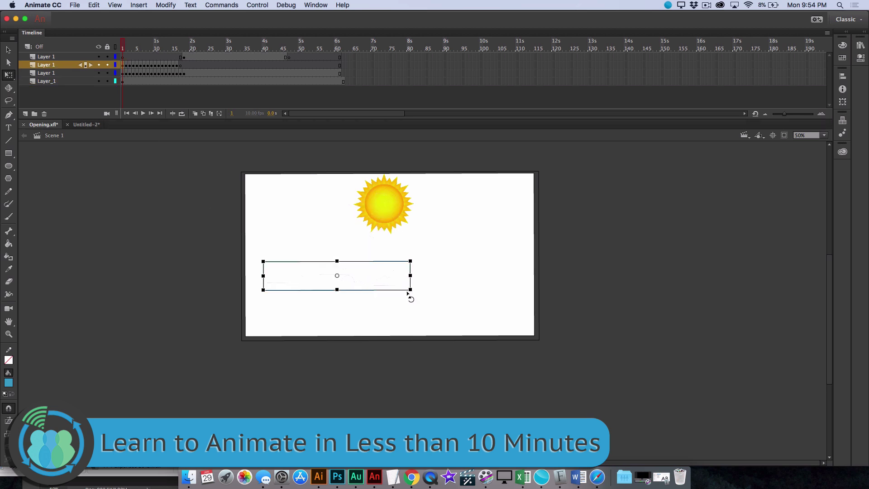
pyautogui.click(407, 293)
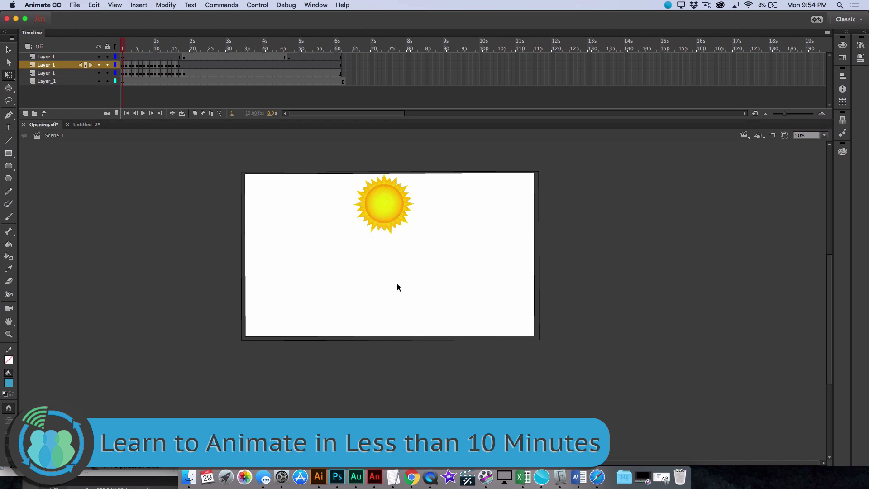
pyautogui.click(84, 126)
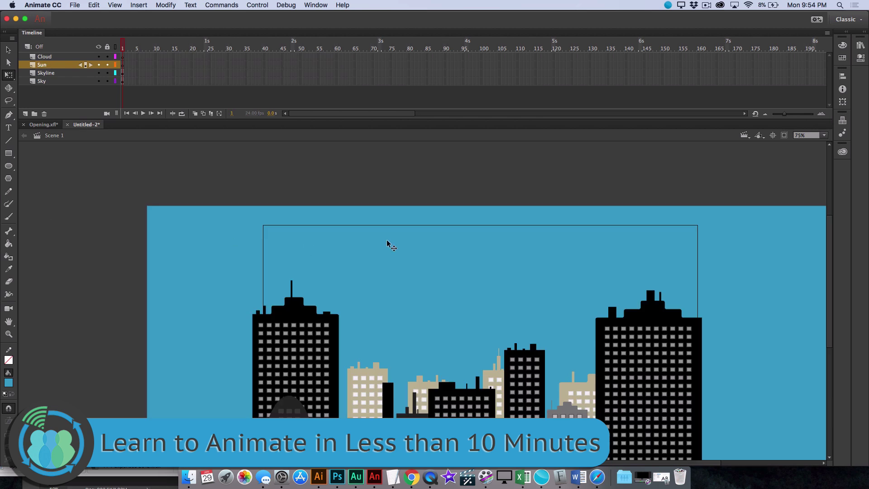
pyautogui.click(64, 57)
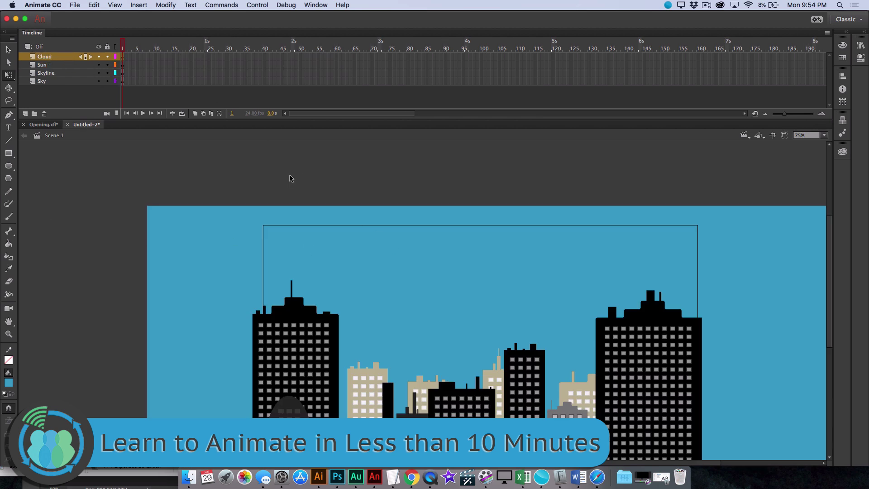
pyautogui.press('super+v')
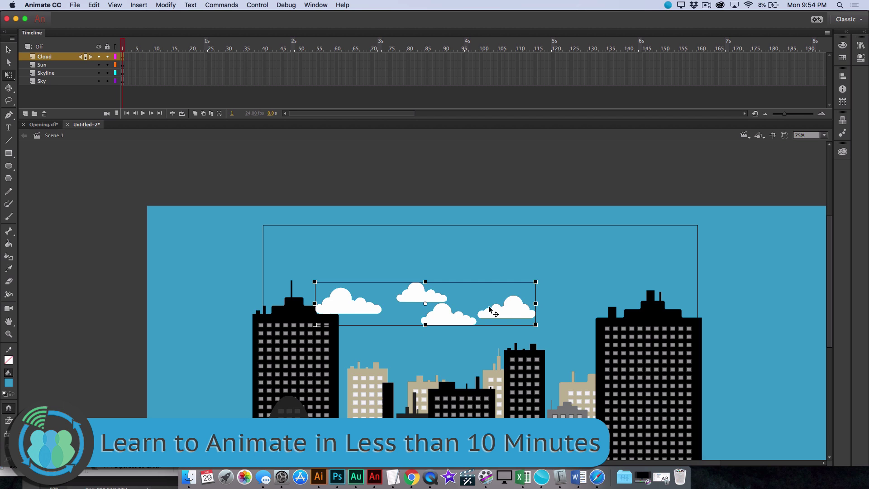
pyautogui.moveTo(489, 308); pyautogui.dragTo(441, 280)
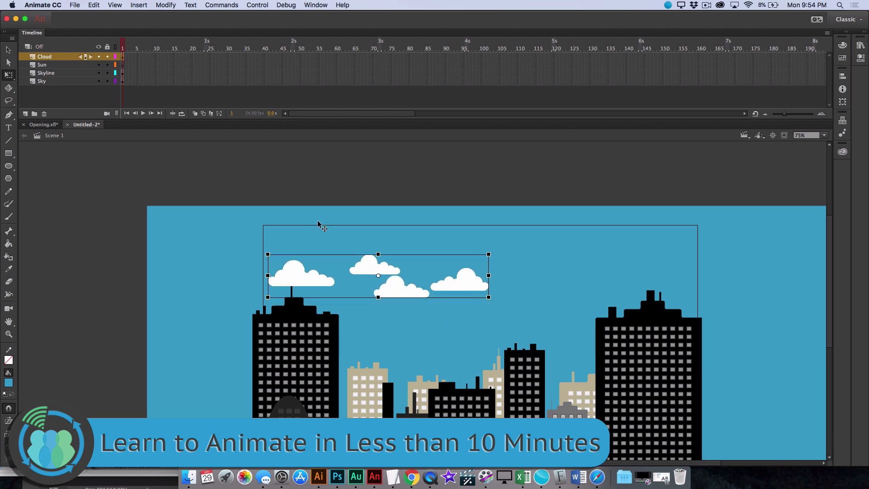
# - Cut the sun from Opening, paste it on the Sun layer, and position it behind the clouds
pyautogui.click(55, 73)
pyautogui.click(53, 64)
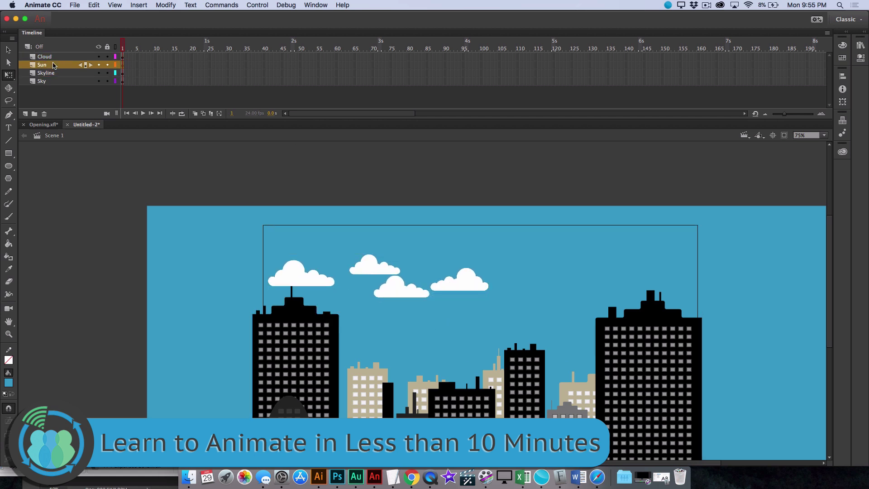
pyautogui.click(44, 124)
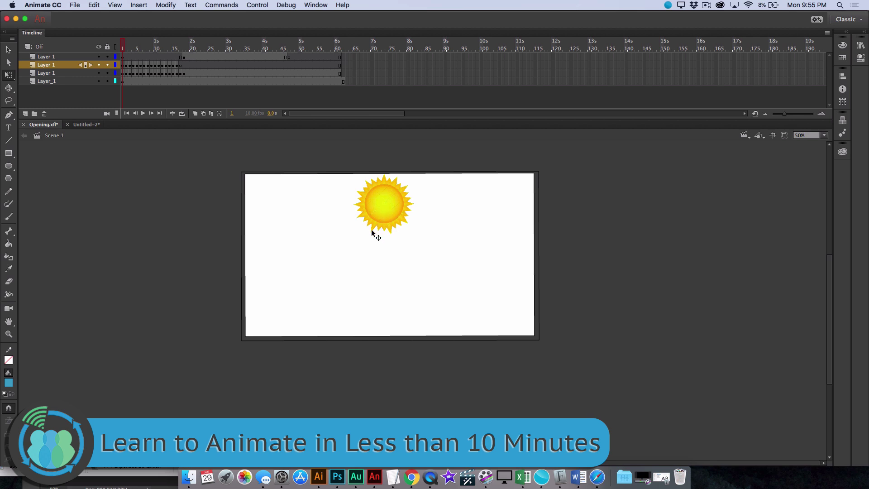
pyautogui.moveTo(372, 232); pyautogui.dragTo(352, 261)
pyautogui.hotkey('ctrl', 'x')
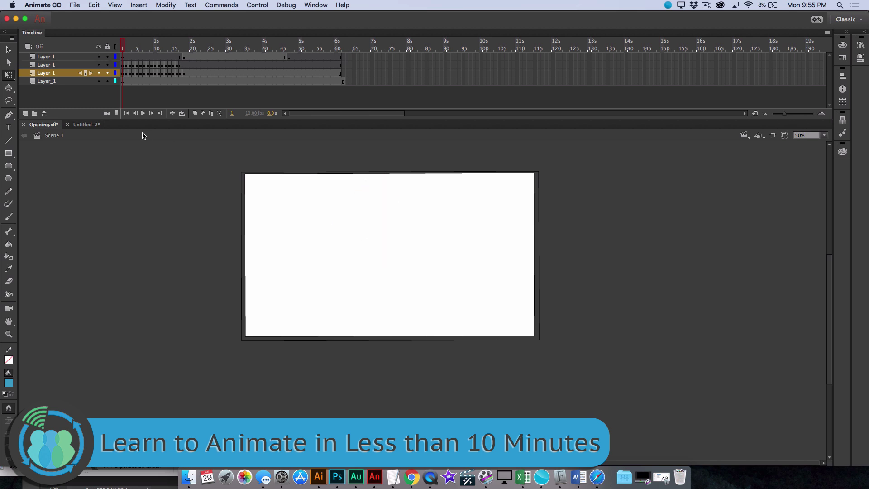
pyautogui.click(98, 126)
pyautogui.hotkey('ctrl', 'v')
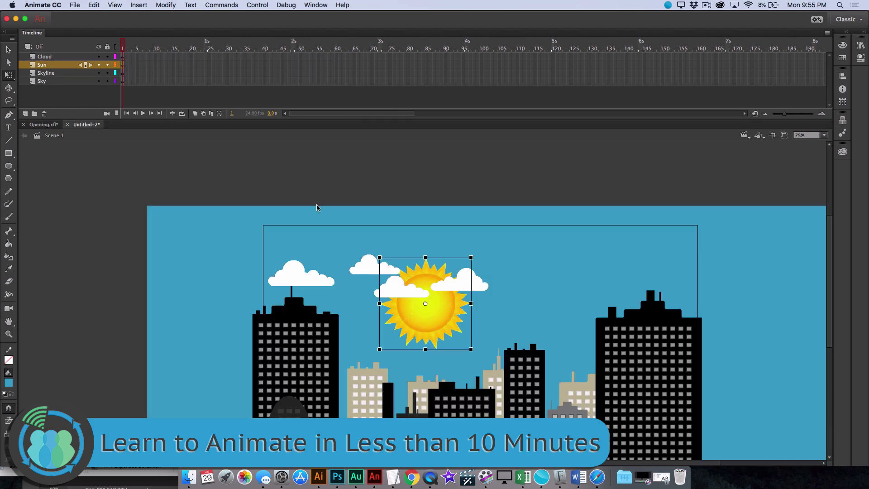
pyautogui.moveTo(437, 320); pyautogui.dragTo(437, 285)
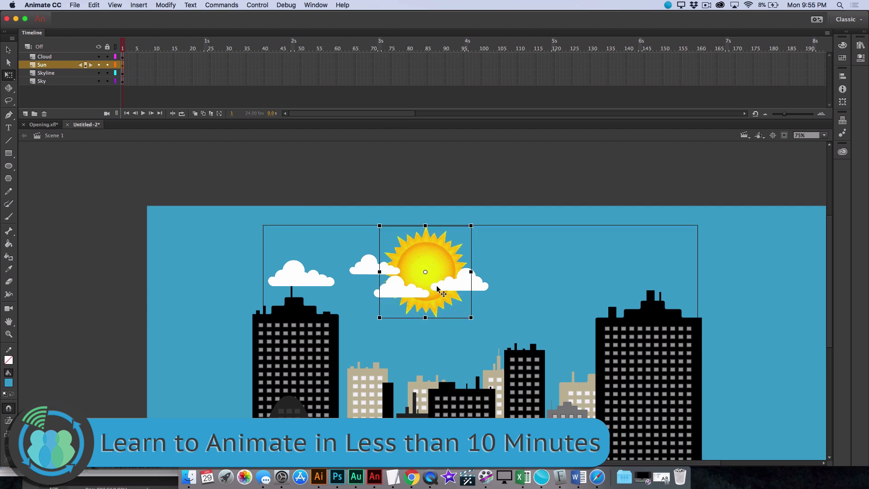
pyautogui.moveTo(316, 278)
pyautogui.mouseDown()
pyautogui.moveTo(306, 288)
pyautogui.moveTo(309, 279)
pyautogui.mouseUp()
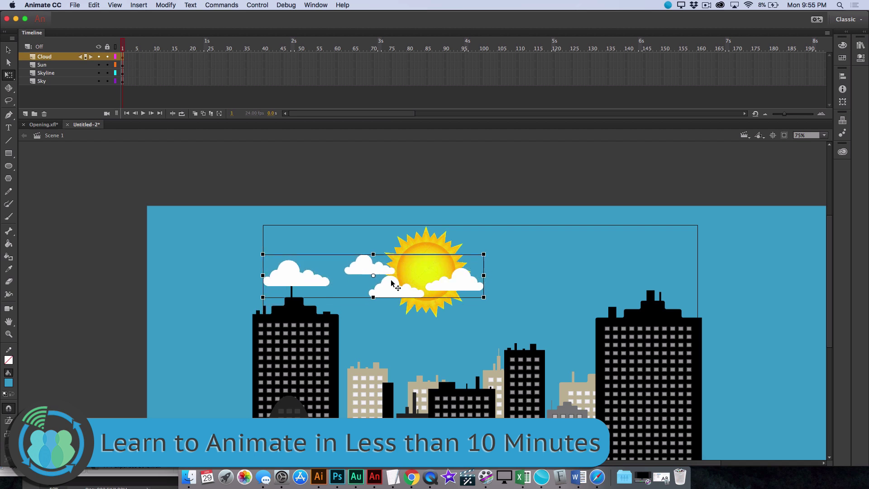
pyautogui.moveTo(433, 247)
pyautogui.mouseDown()
pyautogui.moveTo(622, 362)
pyautogui.moveTo(663, 407)
pyautogui.moveTo(515, 270)
pyautogui.moveTo(417, 235)
pyautogui.moveTo(423, 228)
pyautogui.moveTo(429, 242)
pyautogui.mouseUp()
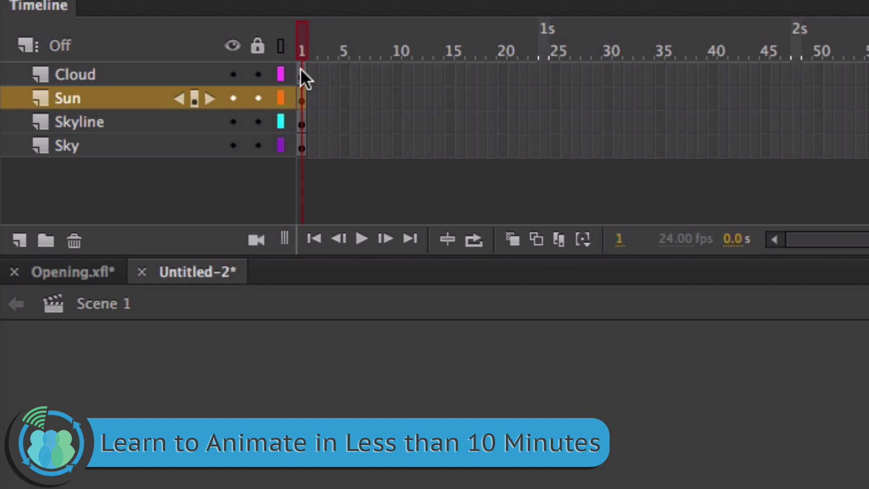
# - Insert frames on all four layers so each runs through frame 47
pyautogui.moveTo(300, 68); pyautogui.dragTo(789, 148)
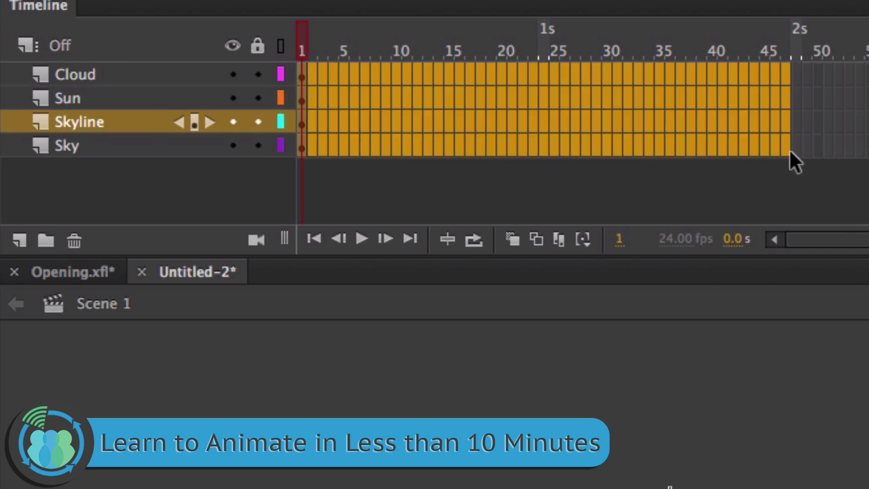
pyautogui.rightClick(632, 92)
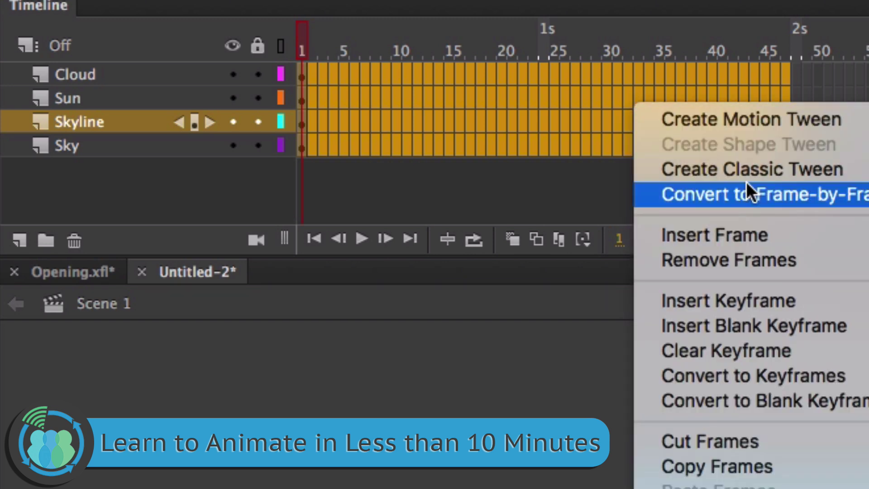
pyautogui.click(753, 236)
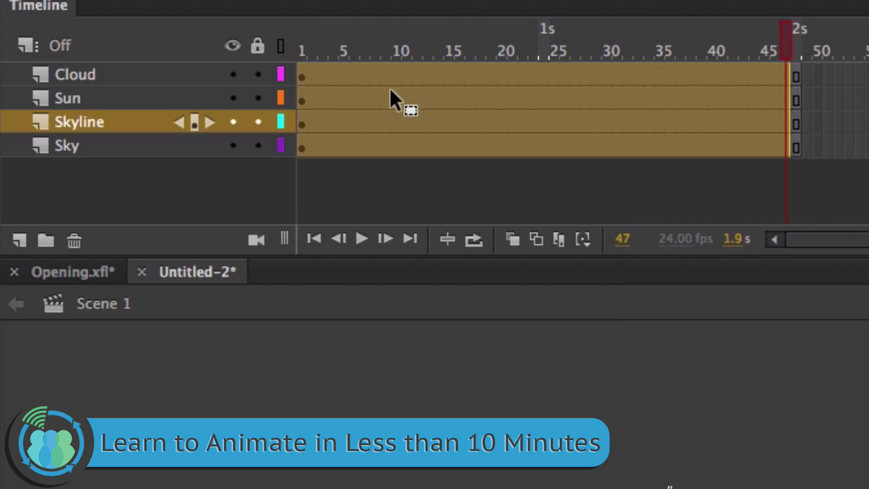
# - Try a keyframe at frame 11 on Cloud, undo it, and select the whole Cloud frame span
pyautogui.moveTo(786, 48); pyautogui.dragTo(322, 73)
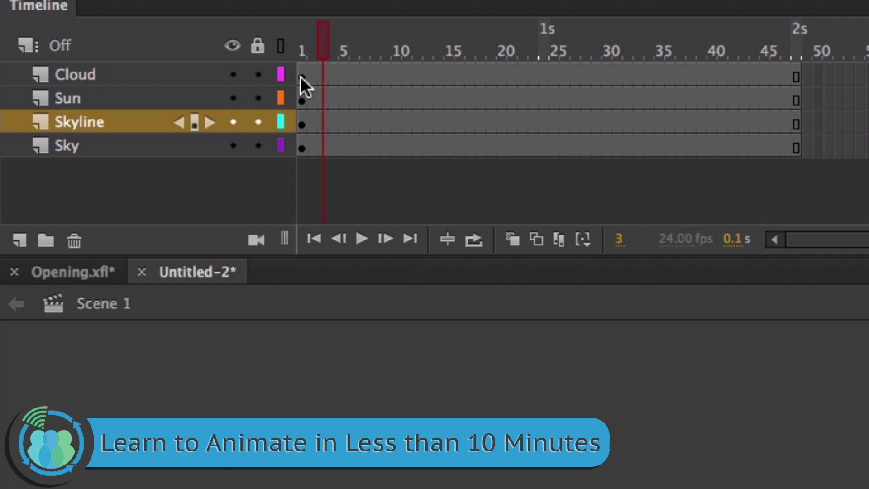
pyautogui.moveTo(323, 45); pyautogui.dragTo(403, 61)
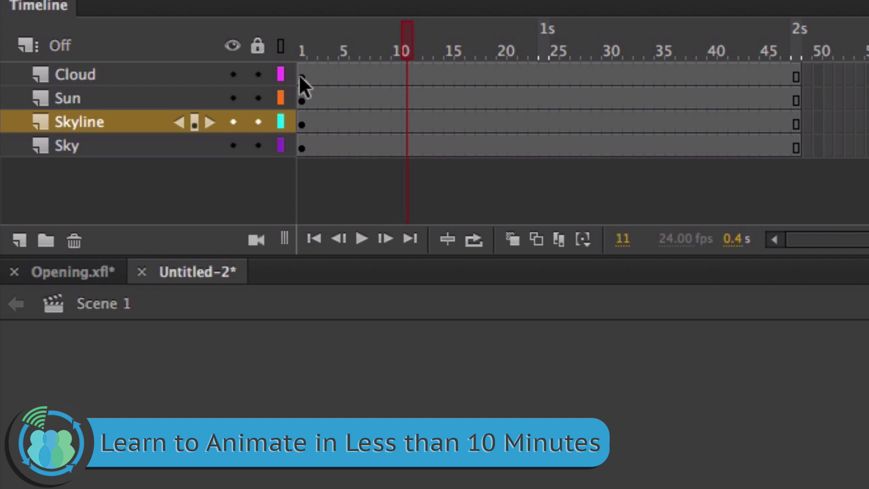
pyautogui.rightClick(407, 75)
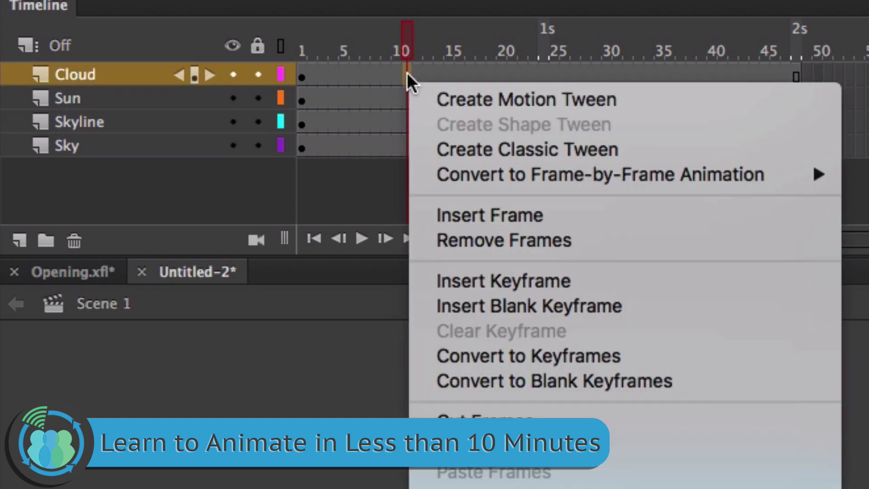
pyautogui.click(517, 288)
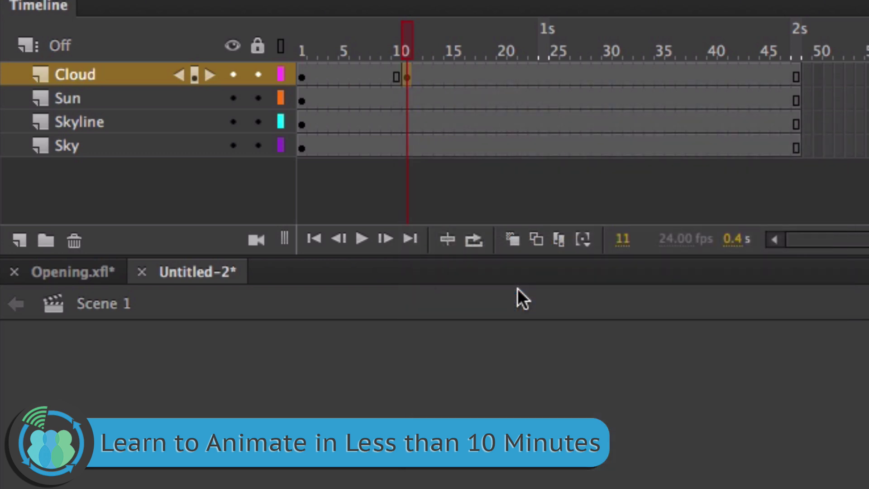
pyautogui.click(345, 67)
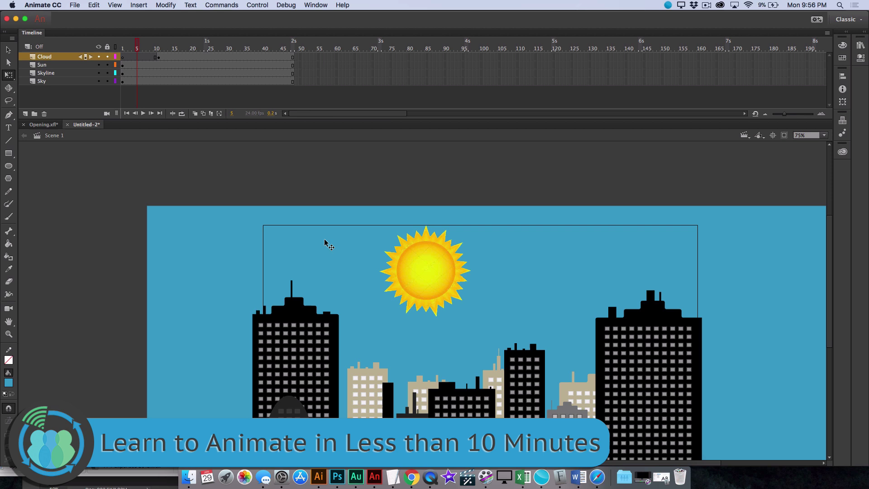
pyautogui.moveTo(138, 47); pyautogui.dragTo(162, 51)
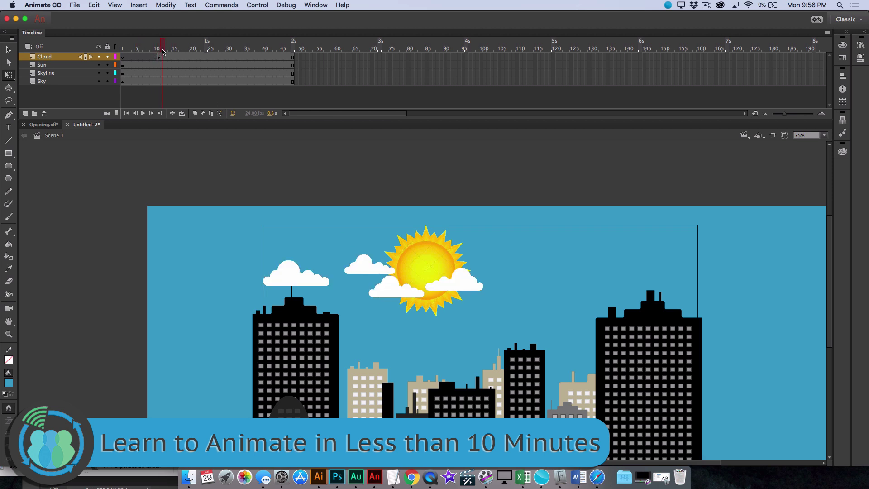
pyautogui.press(',')
pyautogui.press(',')
pyautogui.press(',')
pyautogui.press(',')
pyautogui.press(',')
pyautogui.press(',')
pyautogui.click(162, 51)
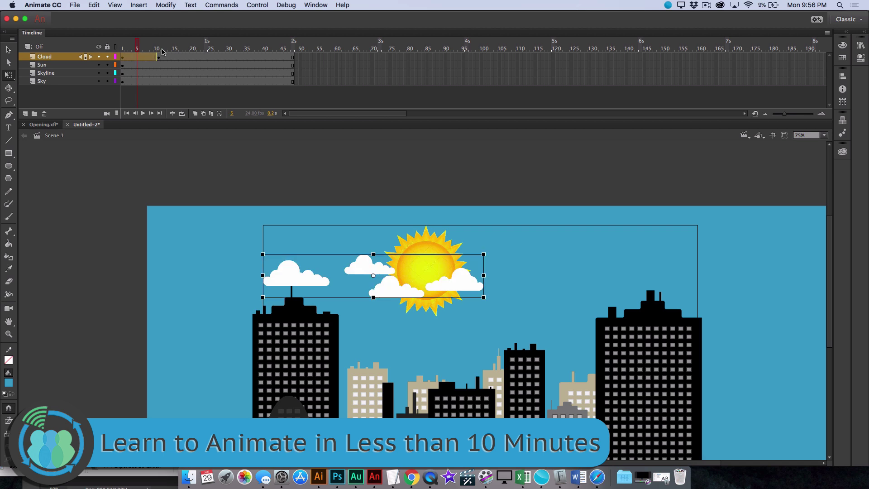
pyautogui.doubleClick(162, 51)
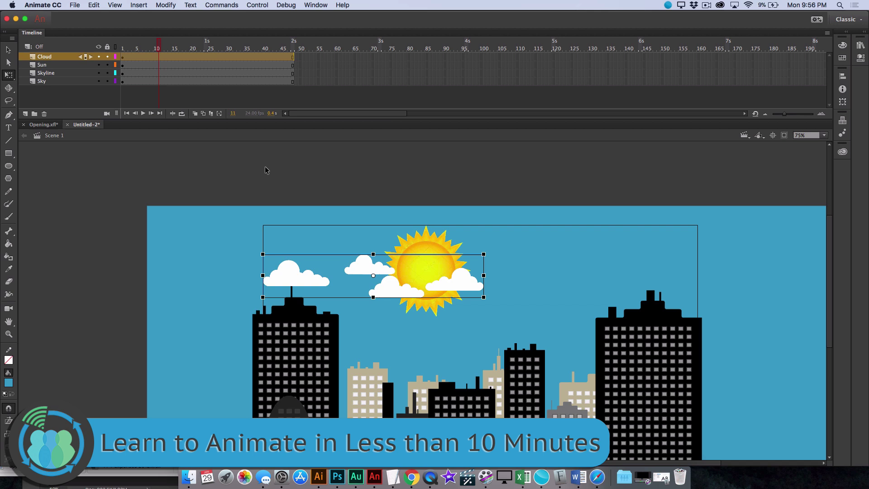
pyautogui.click(43, 124)
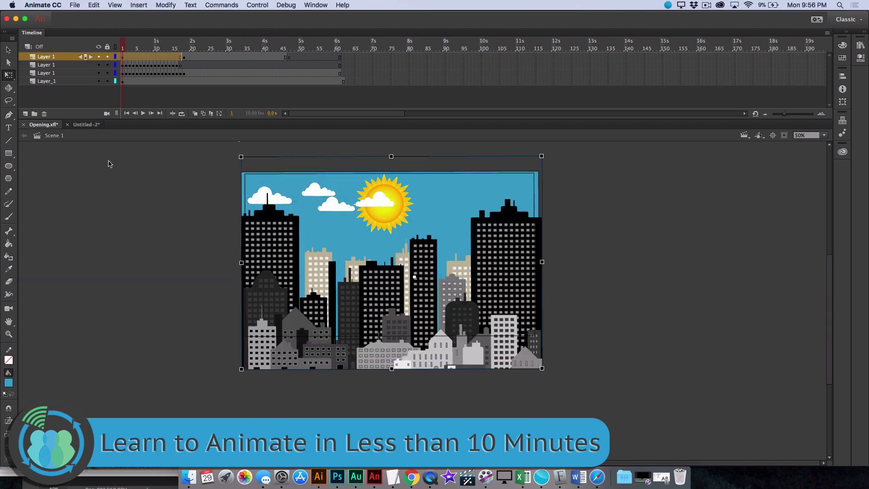
pyautogui.click(144, 116)
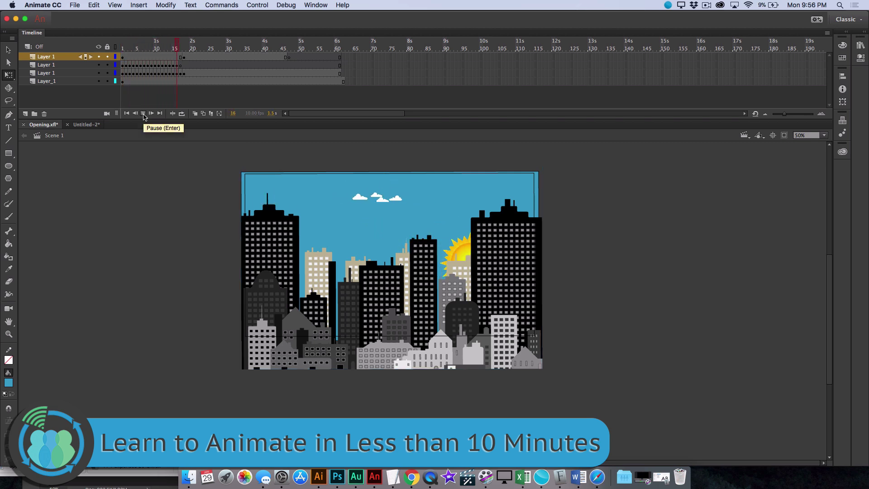
pyautogui.click(144, 115)
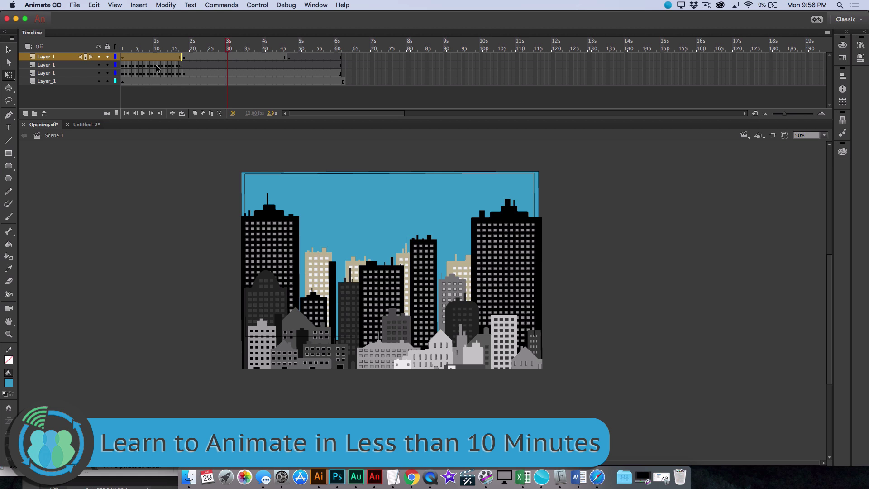
pyautogui.click(82, 125)
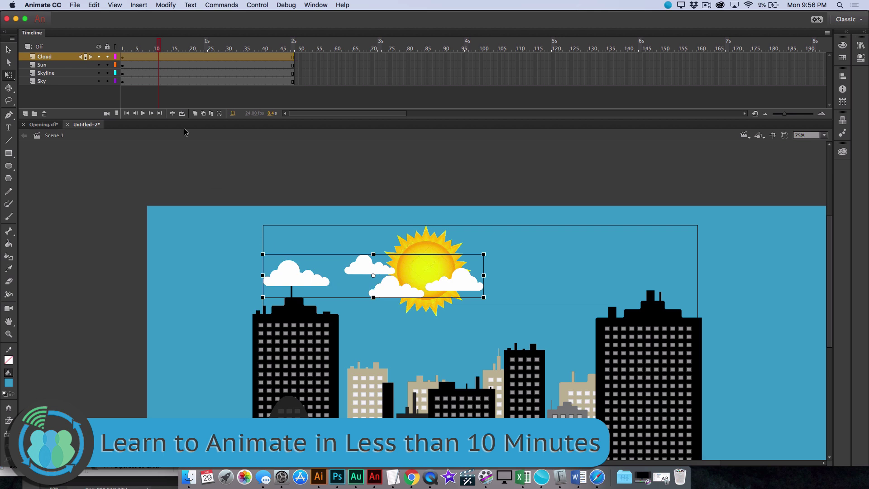
# - Add a classic tween to the Cloud layer starting from frame 1
pyautogui.click(158, 50)
pyautogui.moveTo(158, 50); pyautogui.dragTo(122, 52)
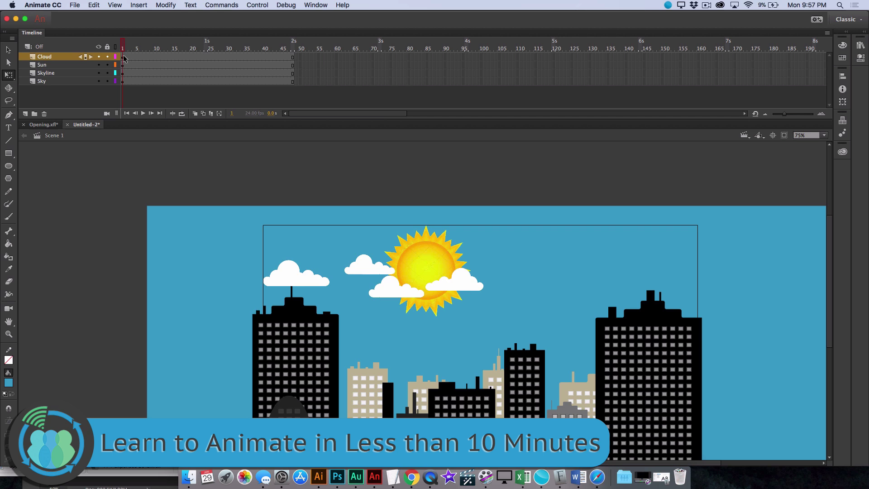
pyautogui.click(123, 57)
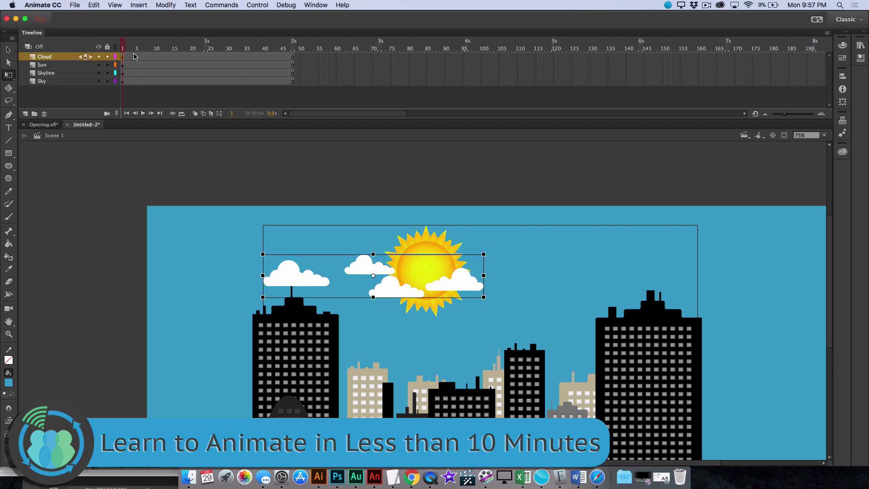
pyautogui.rightClick(175, 56)
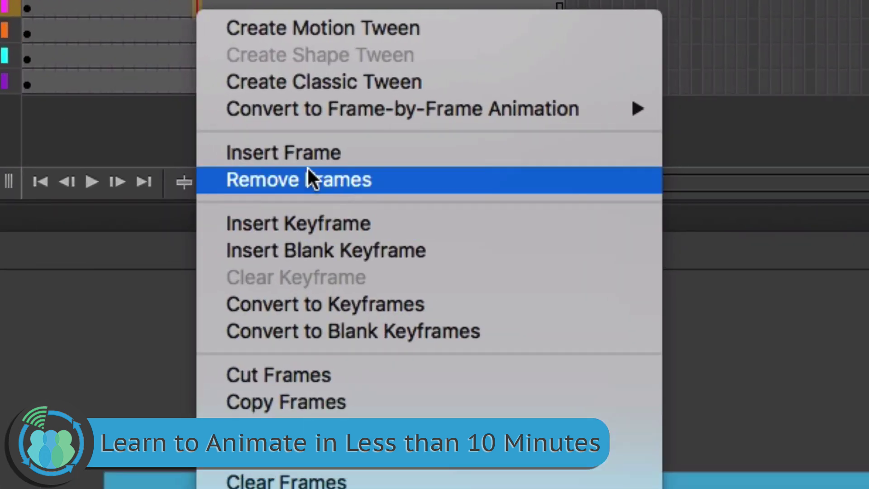
pyautogui.click(424, 85)
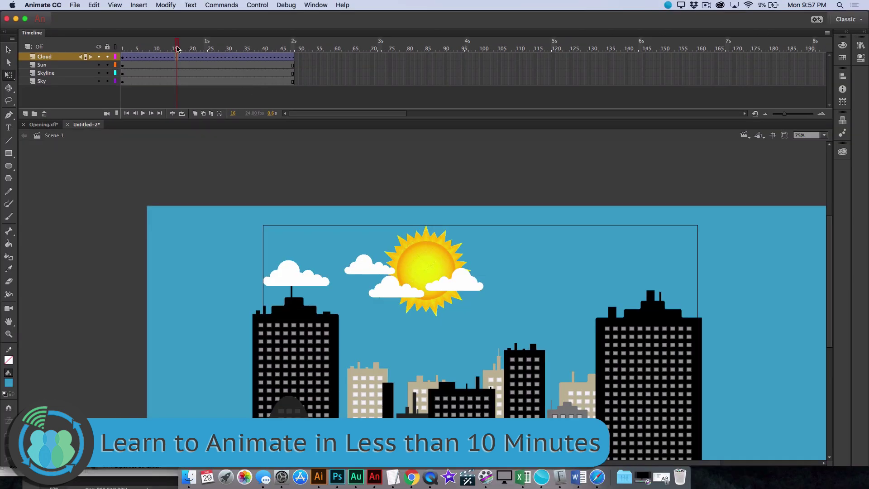
# - On the last frame, 48, drag the clouds right toward the stage's right edge
pyautogui.moveTo(177, 48)
pyautogui.mouseDown()
pyautogui.moveTo(121, 48)
pyautogui.moveTo(191, 54)
pyautogui.mouseUp()
pyautogui.moveTo(193, 47); pyautogui.dragTo(293, 51)
pyautogui.moveTo(293, 50)
pyautogui.mouseDown()
pyautogui.moveTo(177, 52)
pyautogui.moveTo(297, 66)
pyautogui.mouseUp()
pyautogui.click(304, 273)
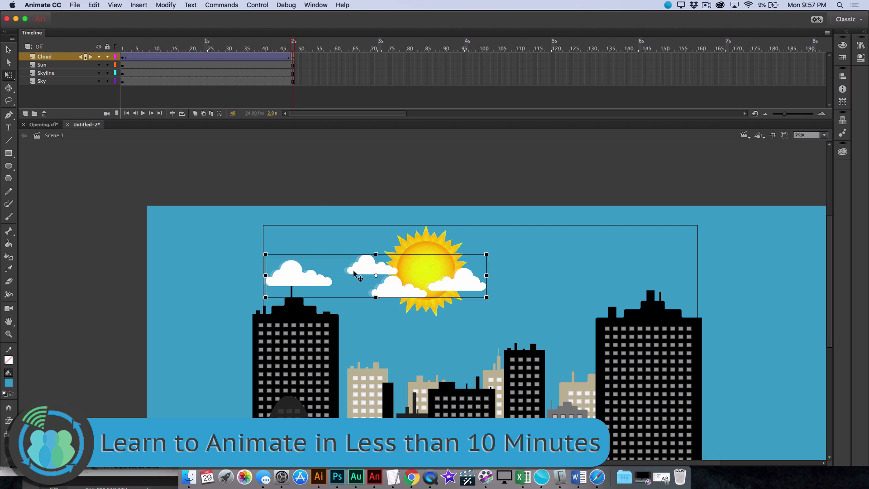
pyautogui.moveTo(305, 274); pyautogui.dragTo(737, 272)
# - Rewind to frame 1 and play back the cloud drift tween
pyautogui.moveTo(293, 50); pyautogui.dragTo(122, 50)
pyautogui.click(143, 114)
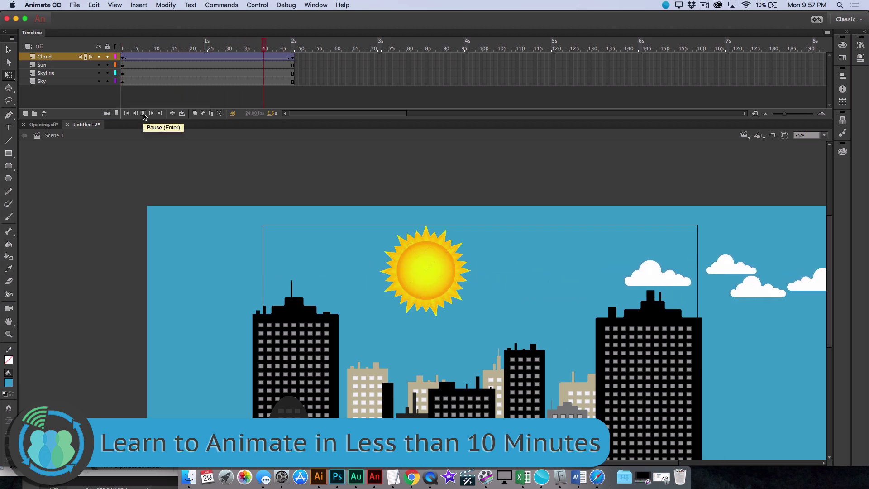
pyautogui.click(144, 113)
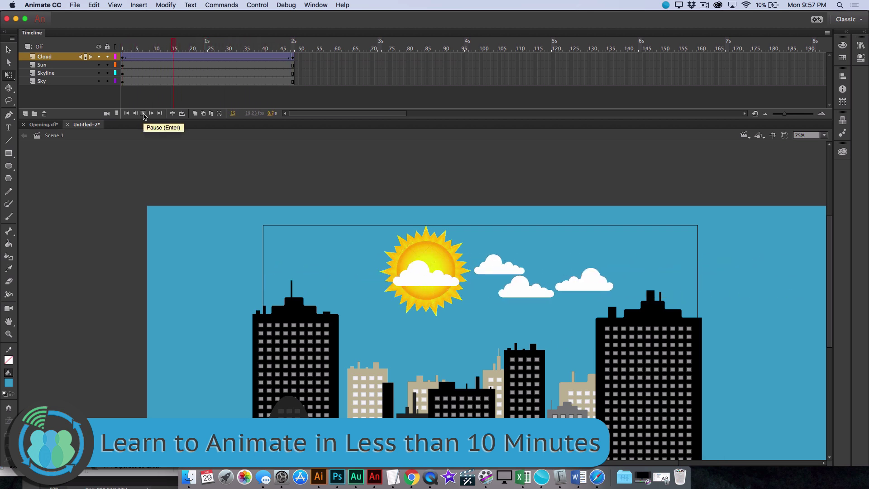
pyautogui.click(144, 114)
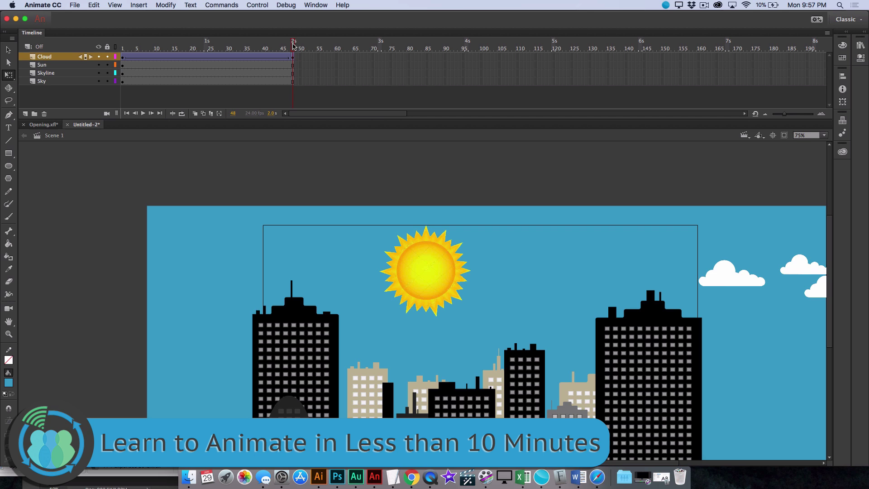
# - Move the Sun layer beneath the Skyline layer and give its frames a classic tween
pyautogui.moveTo(294, 45); pyautogui.dragTo(123, 101)
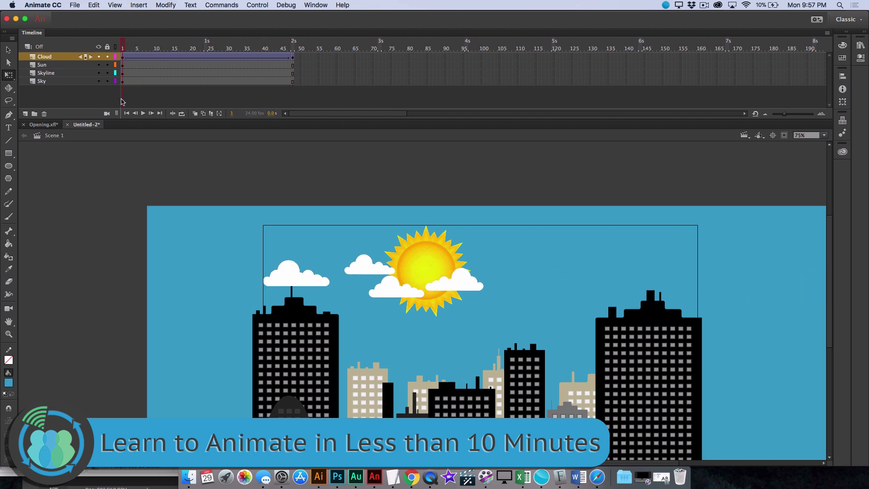
pyautogui.click(123, 66)
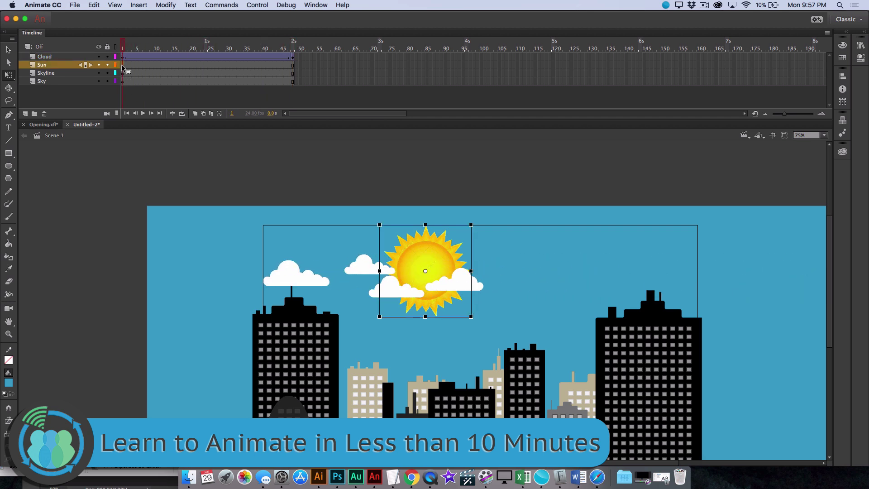
pyautogui.click(62, 68)
pyautogui.moveTo(62, 73); pyautogui.dragTo(62, 78)
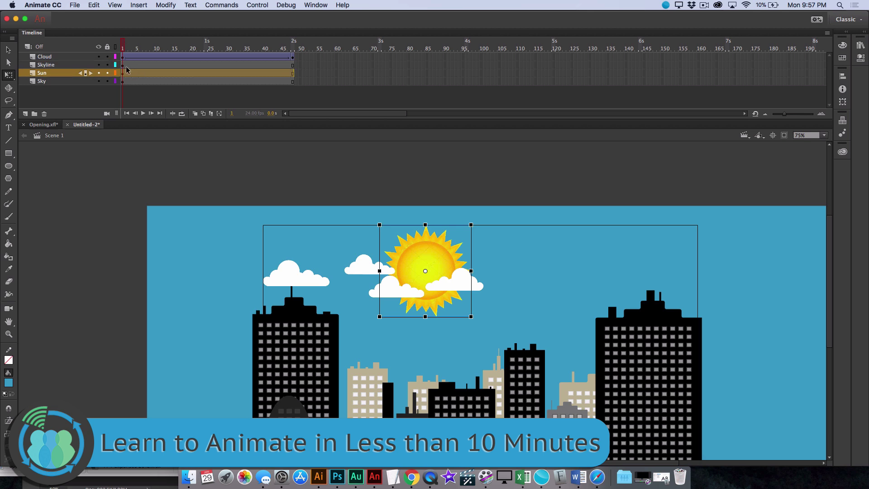
pyautogui.rightClick(161, 73)
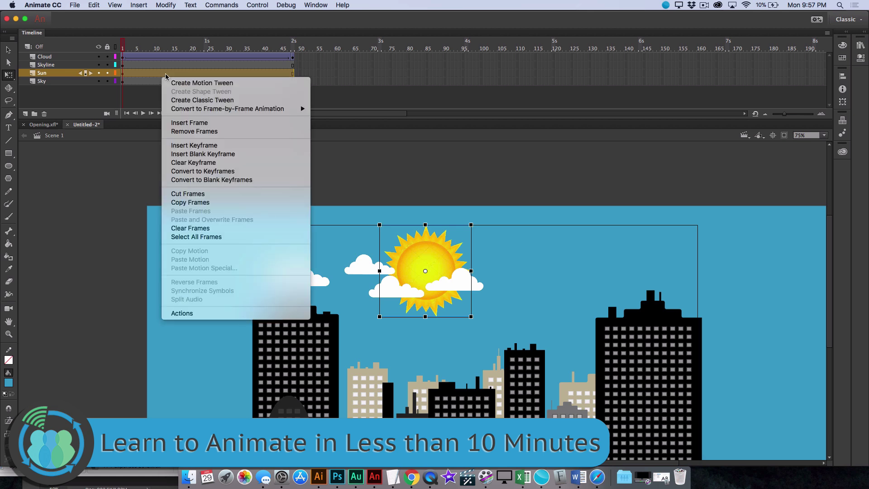
pyautogui.click(195, 99)
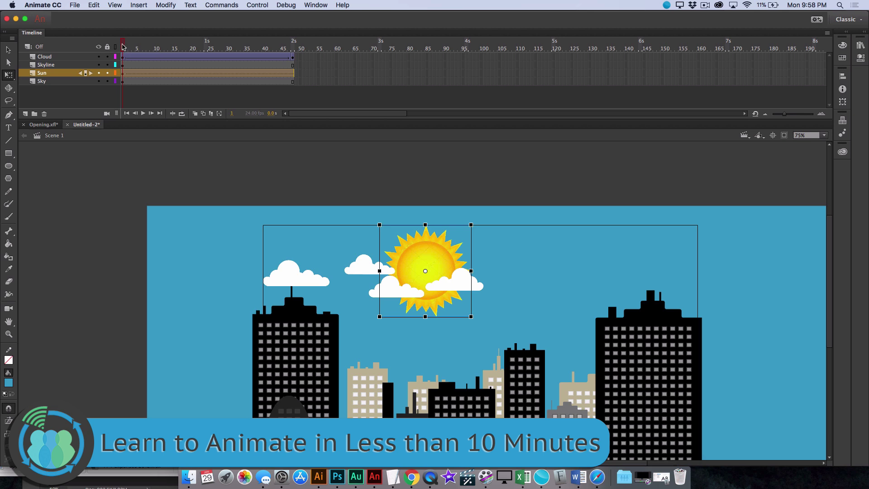
# - Lower the sun at frame 18, raise it upper right at 33, then sink it behind the right tower
pyautogui.moveTo(123, 45); pyautogui.dragTo(183, 55)
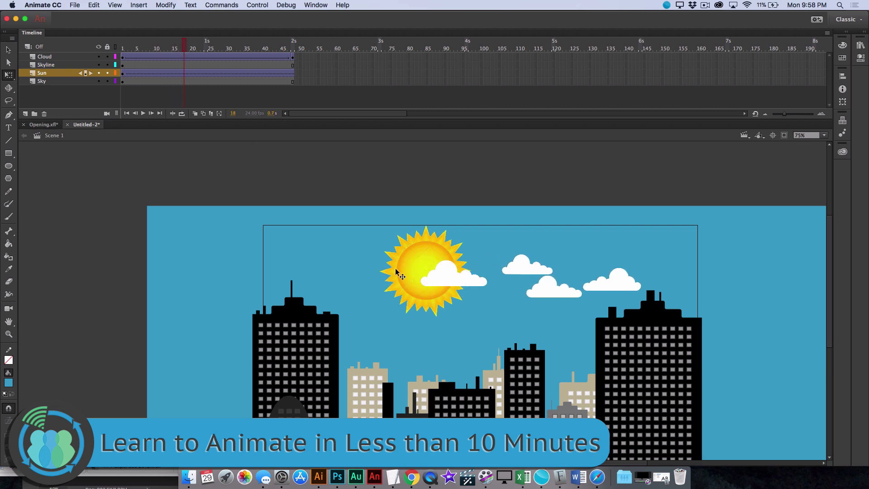
pyautogui.moveTo(397, 272); pyautogui.dragTo(371, 325)
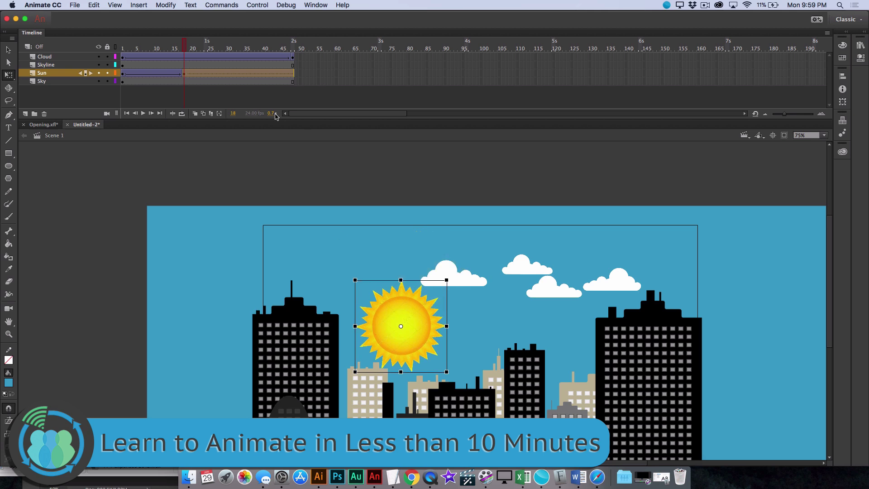
pyautogui.click(185, 48)
pyautogui.moveTo(186, 47); pyautogui.dragTo(238, 47)
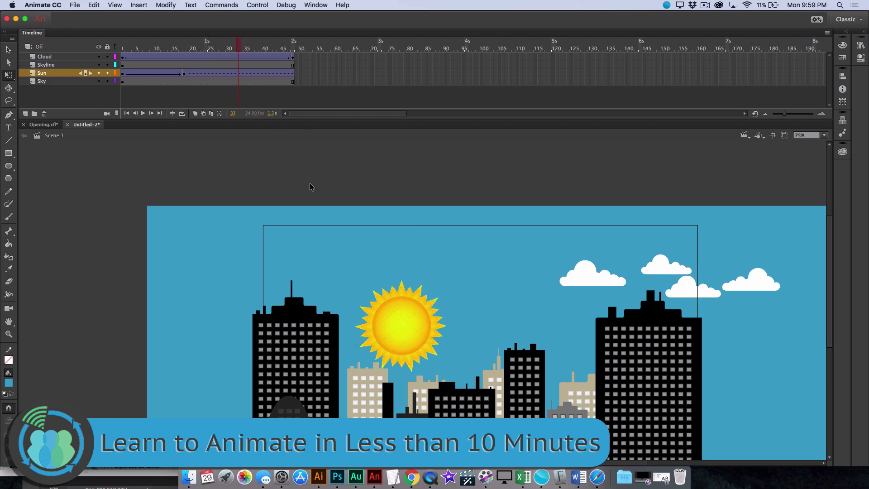
pyautogui.moveTo(426, 307); pyautogui.dragTo(586, 230)
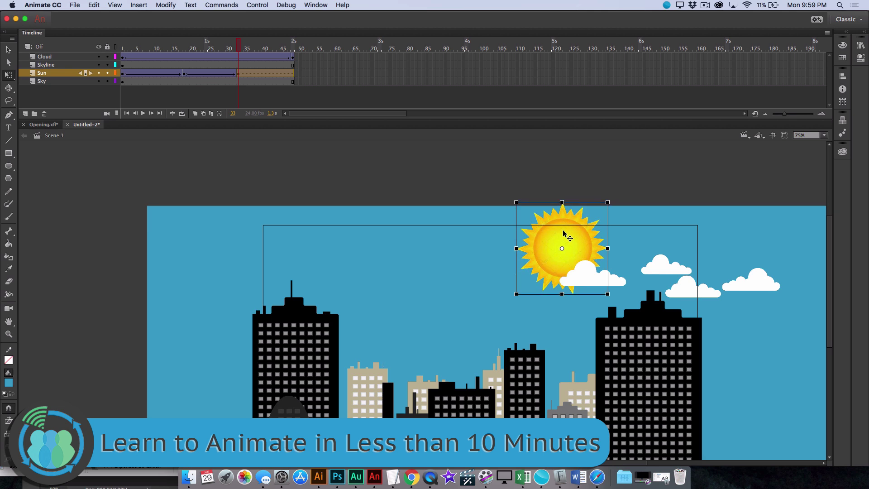
pyautogui.moveTo(238, 48); pyautogui.dragTo(275, 47)
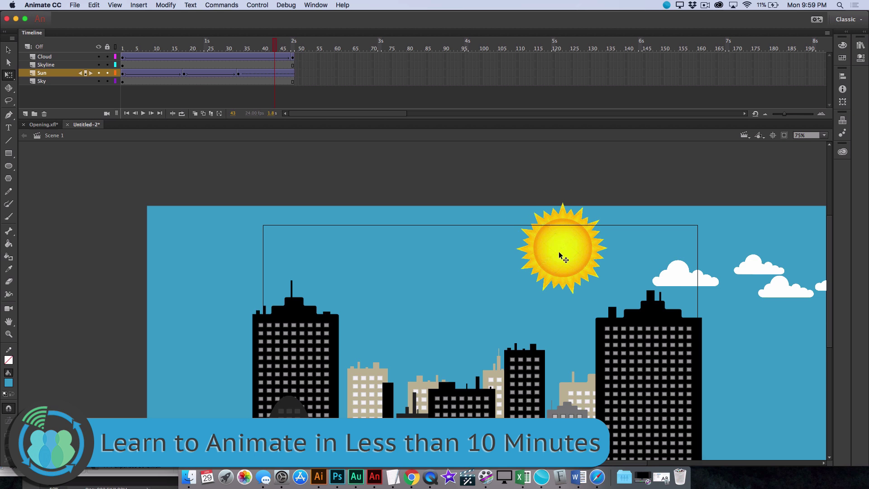
pyautogui.moveTo(562, 252); pyautogui.dragTo(649, 364)
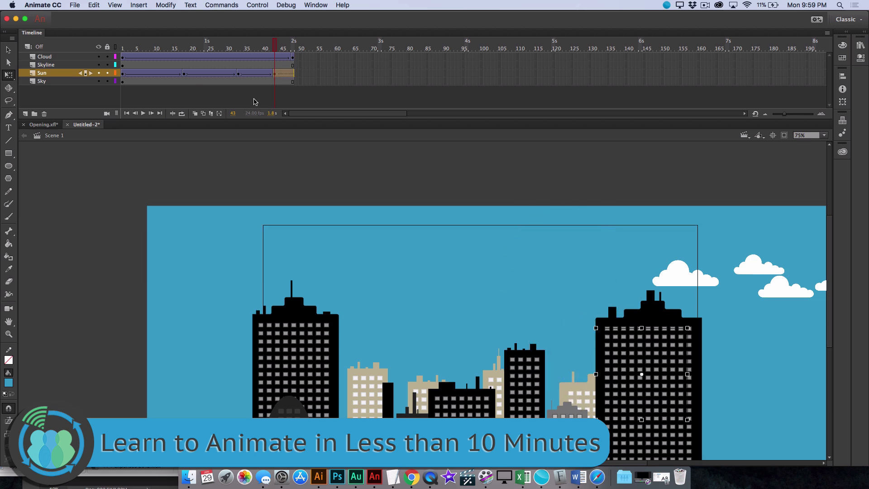
# - Rewind to frame 1 and play back the sun and cloud animation several times
pyautogui.moveTo(274, 63); pyautogui.dragTo(118, 67)
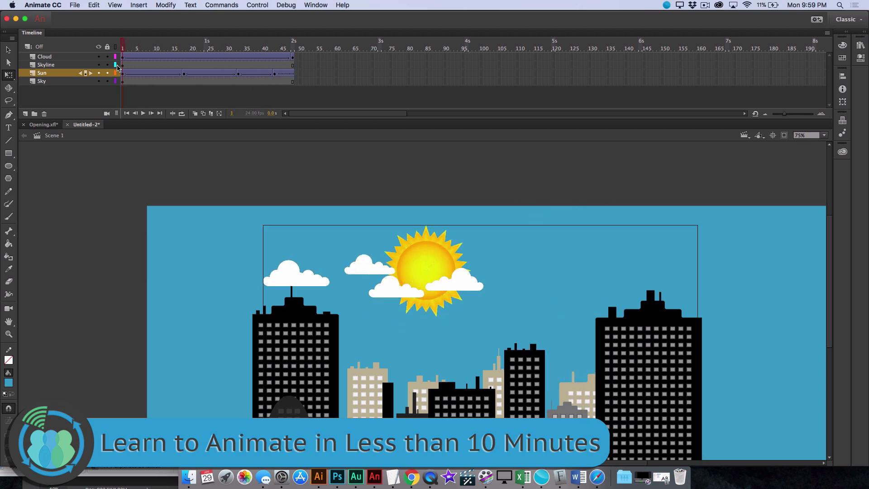
pyautogui.click(144, 114)
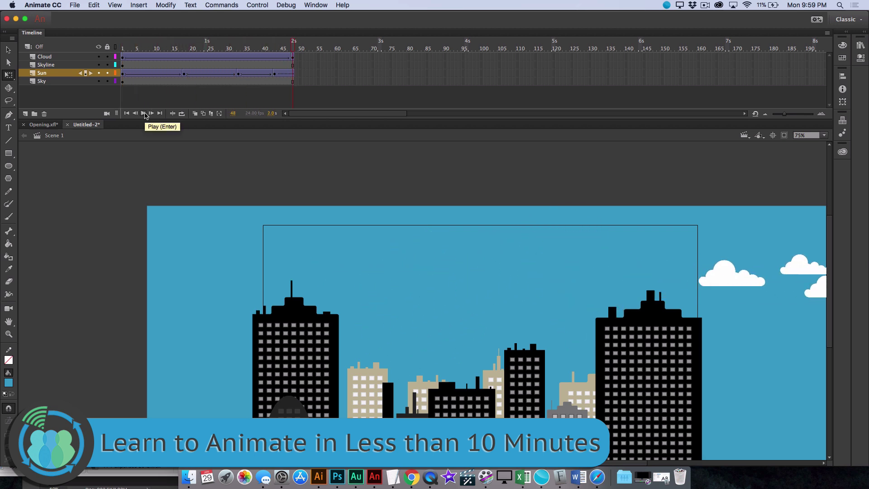
pyautogui.click(144, 114)
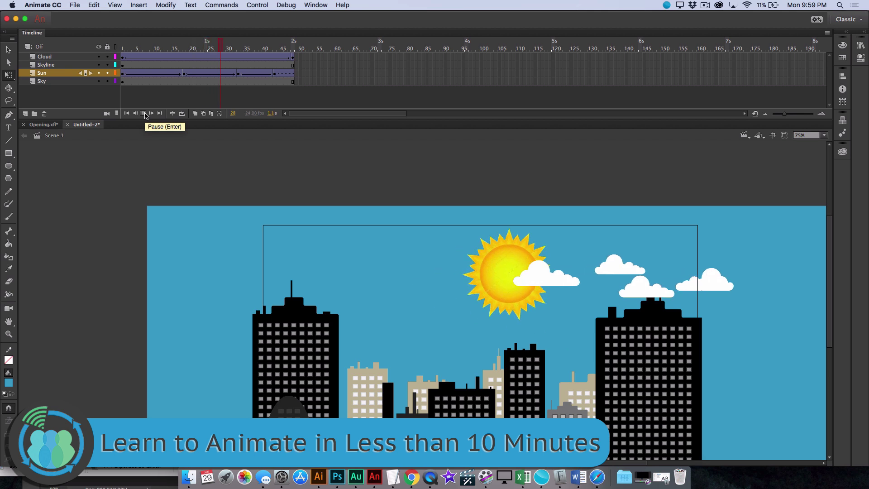
pyautogui.click(144, 114)
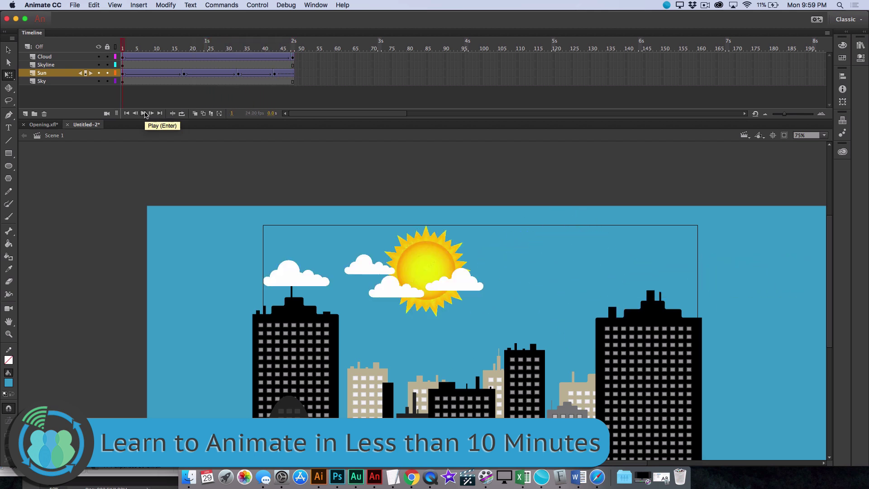
pyautogui.click(144, 113)
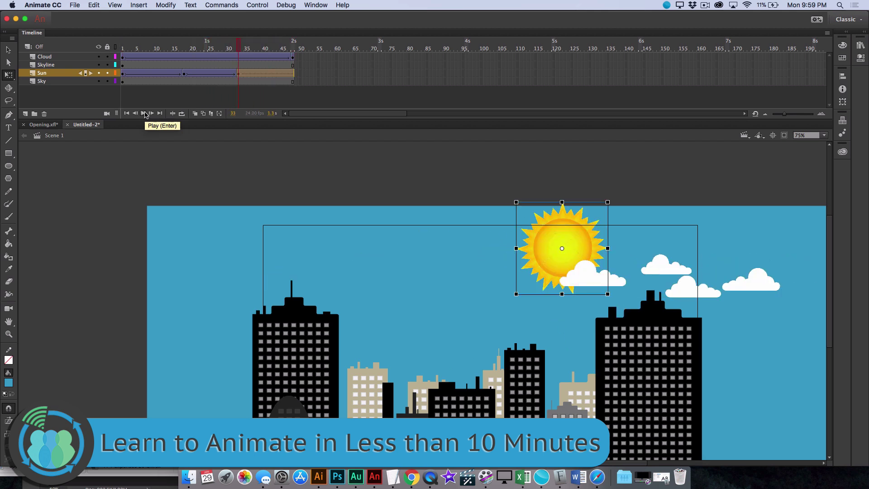
pyautogui.click(144, 114)
pyautogui.click(144, 114)
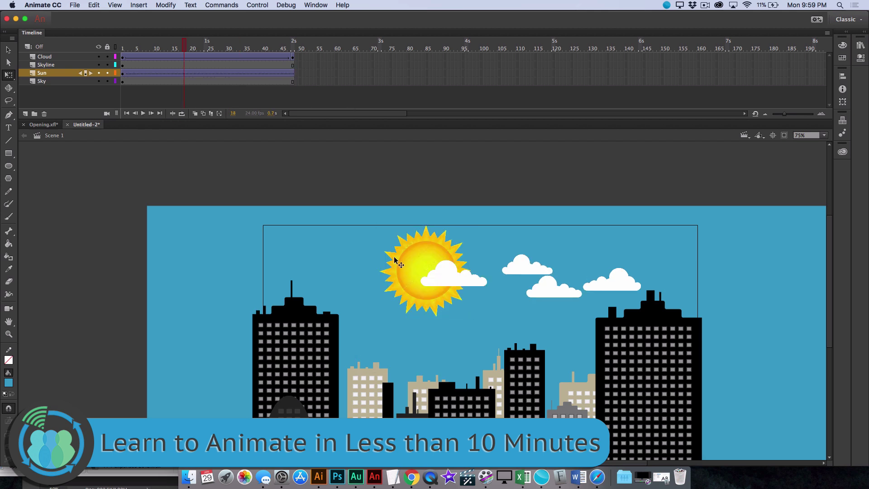
# - Start the sun left near the clouds at frame 1, end it behind the right skyscraper at frame 48, then replay
pyautogui.moveTo(184, 48); pyautogui.dragTo(123, 48)
pyautogui.moveTo(414, 229); pyautogui.dragTo(347, 245)
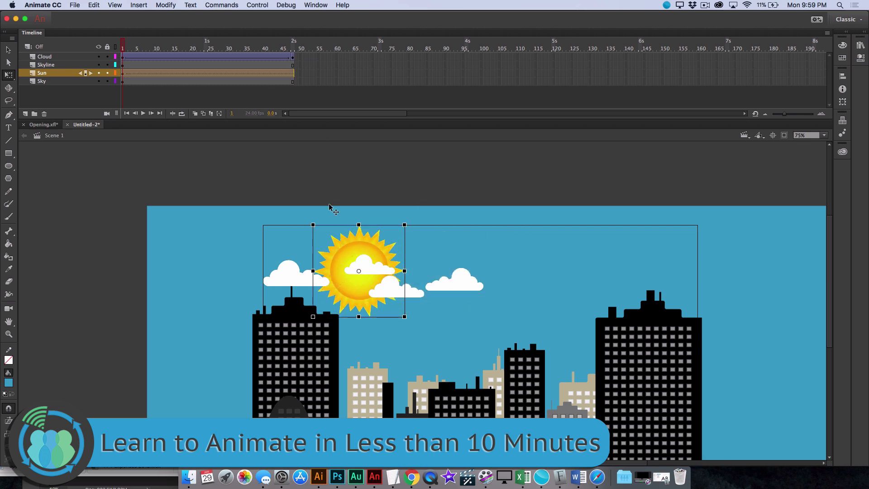
pyautogui.moveTo(124, 47); pyautogui.dragTo(293, 47)
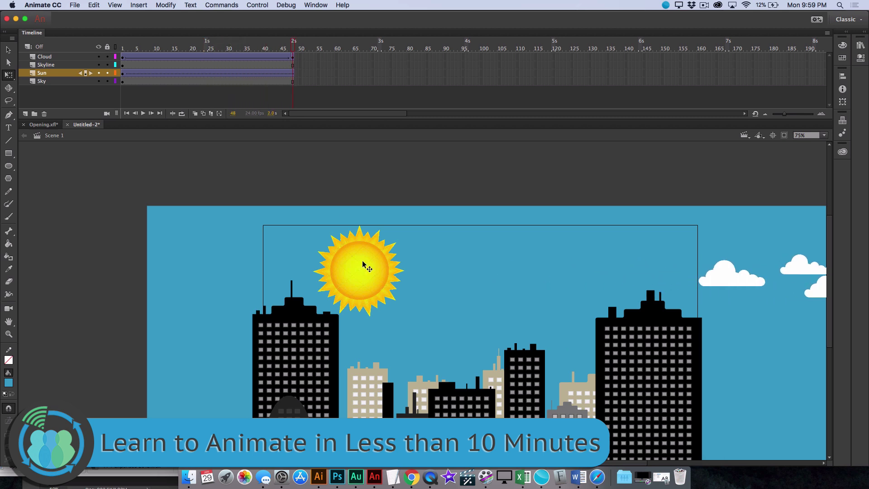
pyautogui.moveTo(363, 263); pyautogui.dragTo(631, 399)
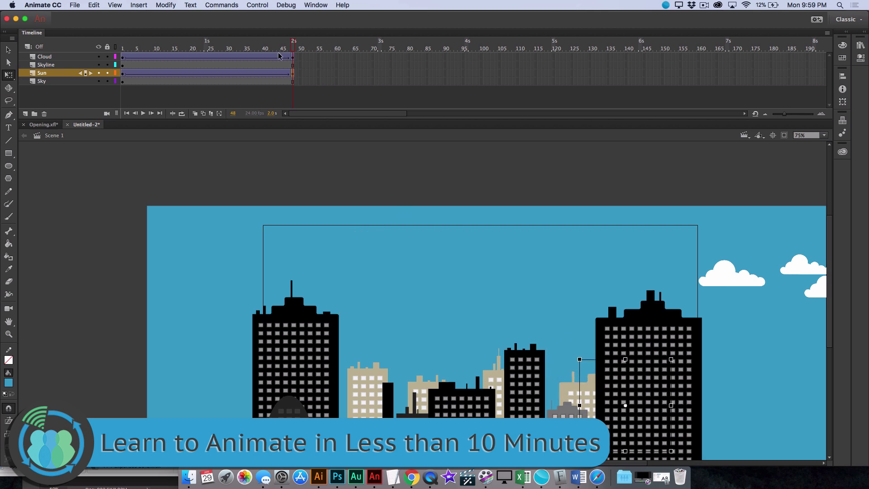
pyautogui.moveTo(293, 50); pyautogui.dragTo(104, 55)
pyautogui.click(143, 114)
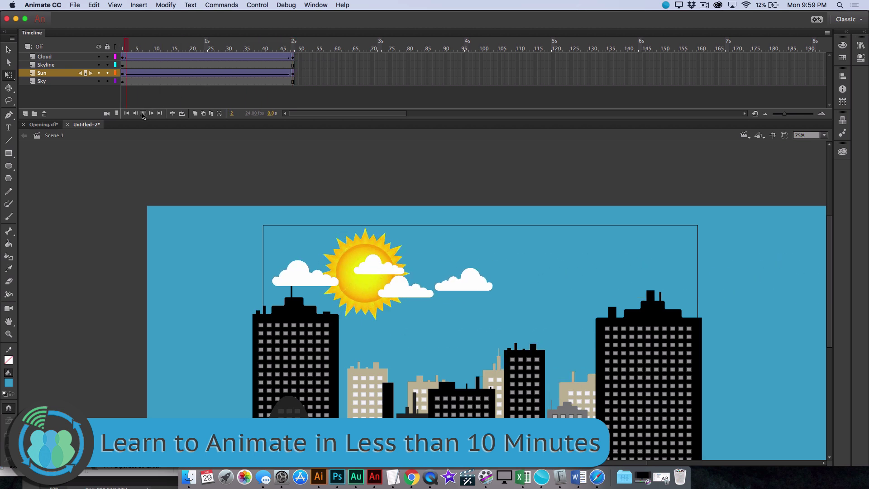